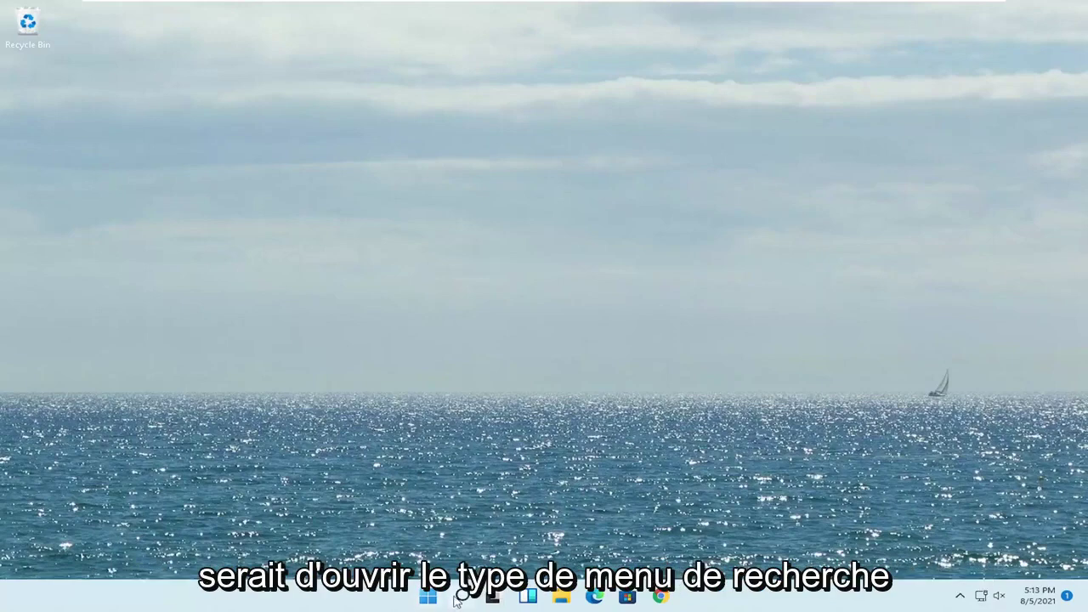
# - Search 'advanced system' to open System Properties on its Hardware tab
pyautogui.click(461, 596)
pyautogui.write('advanc')
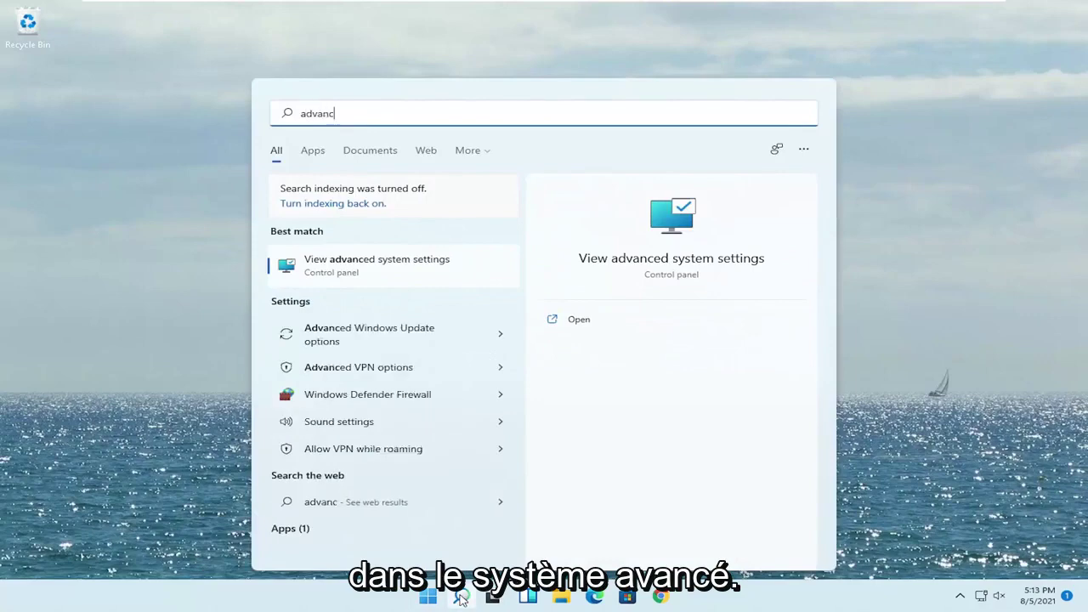
pyautogui.write('ed system')
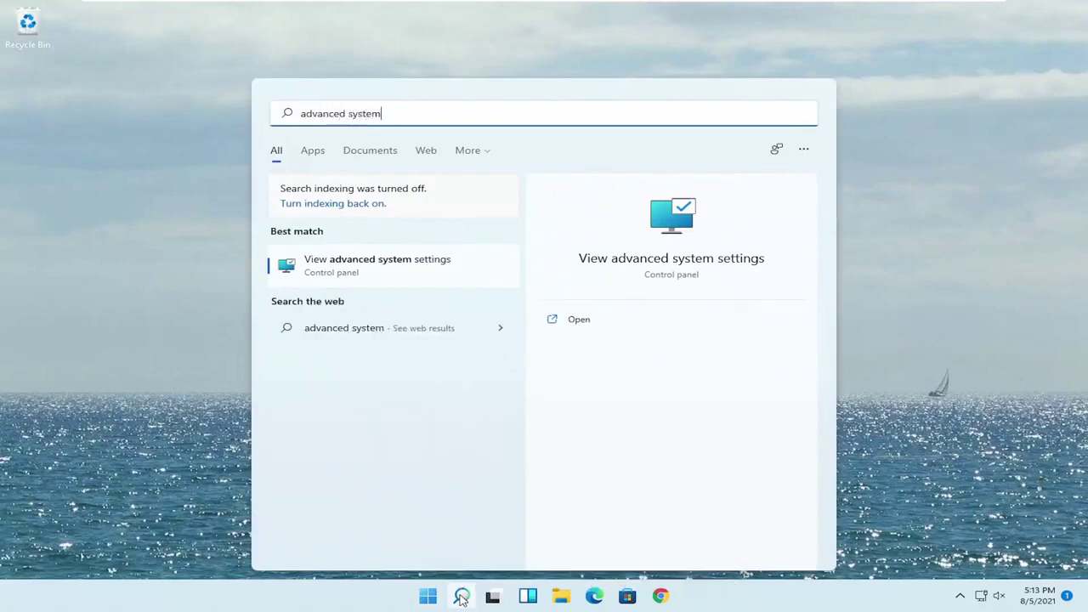
pyautogui.click(372, 266)
pyautogui.moveTo(211, 41); pyautogui.dragTo(538, 125)
pyautogui.click(473, 155)
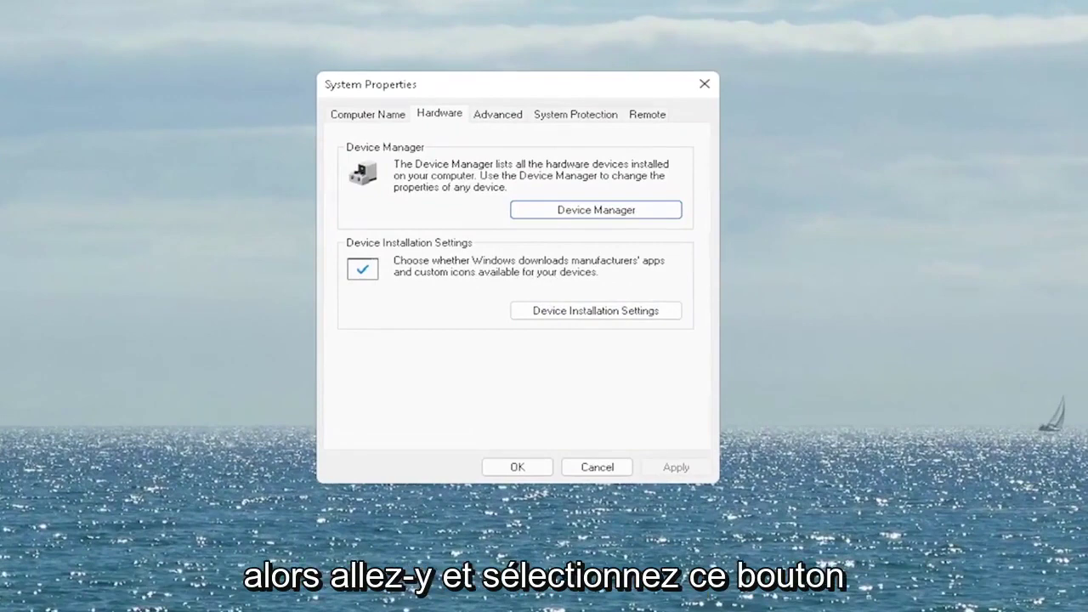
# - Save Device Installation Settings as Yes (recommended) and close System Properties
pyautogui.click(596, 312)
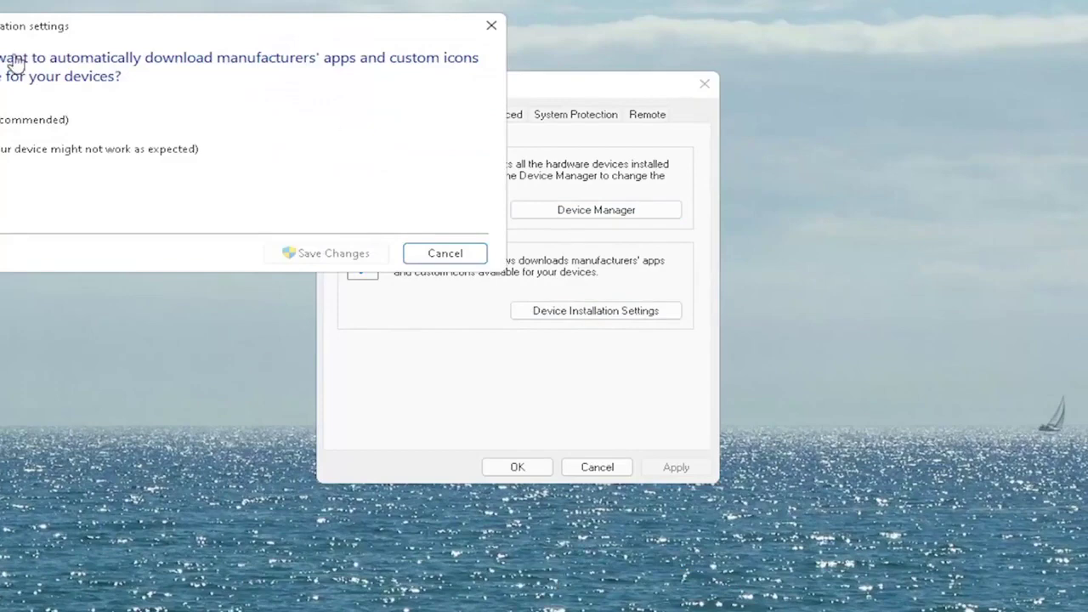
pyautogui.moveTo(78, 38); pyautogui.dragTo(323, 103)
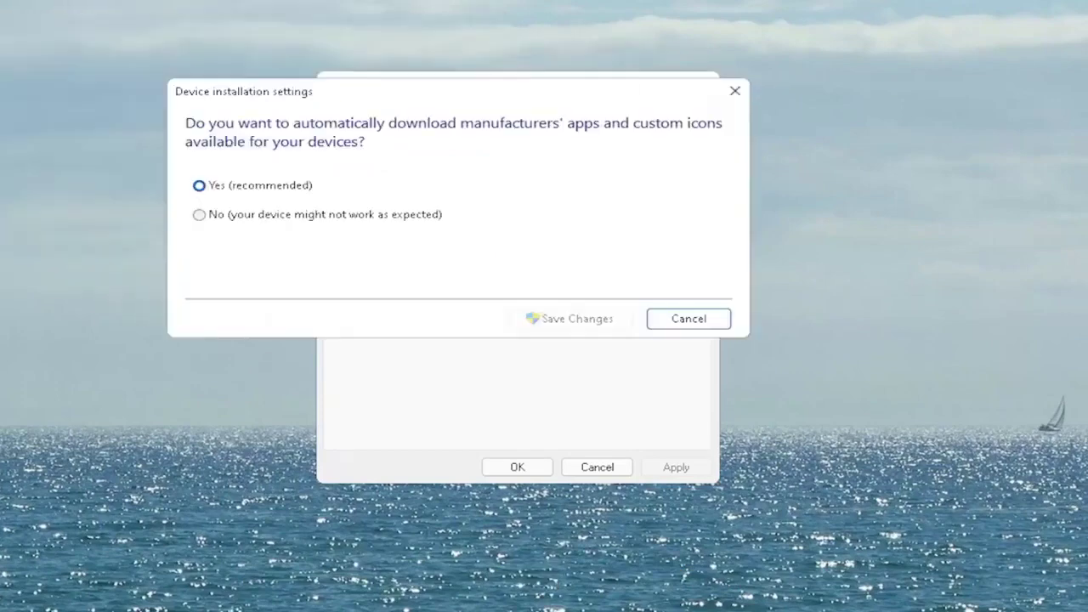
pyautogui.click(249, 192)
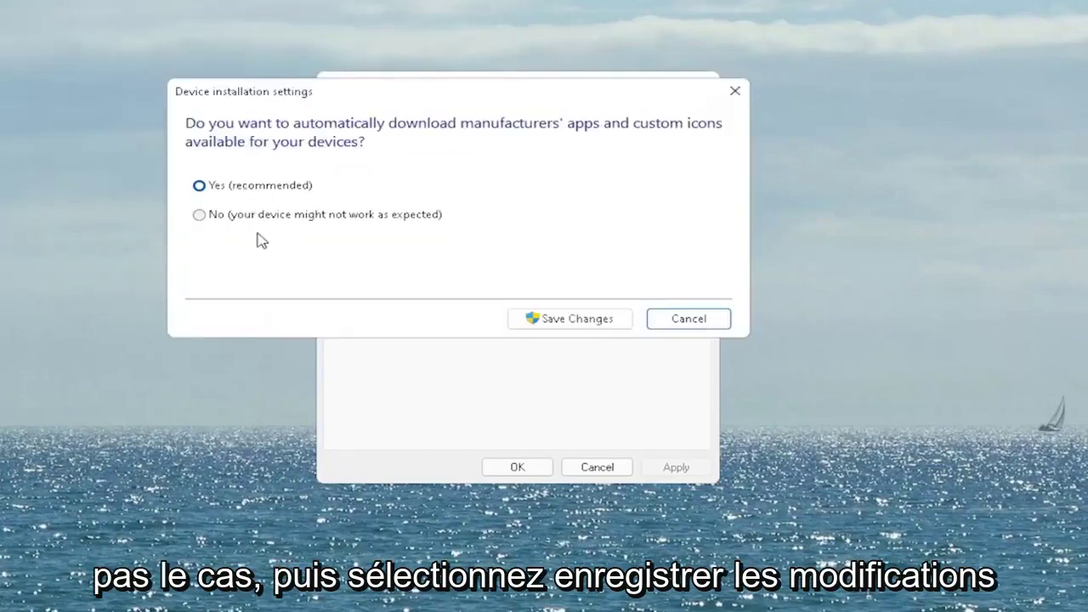
pyautogui.click(595, 318)
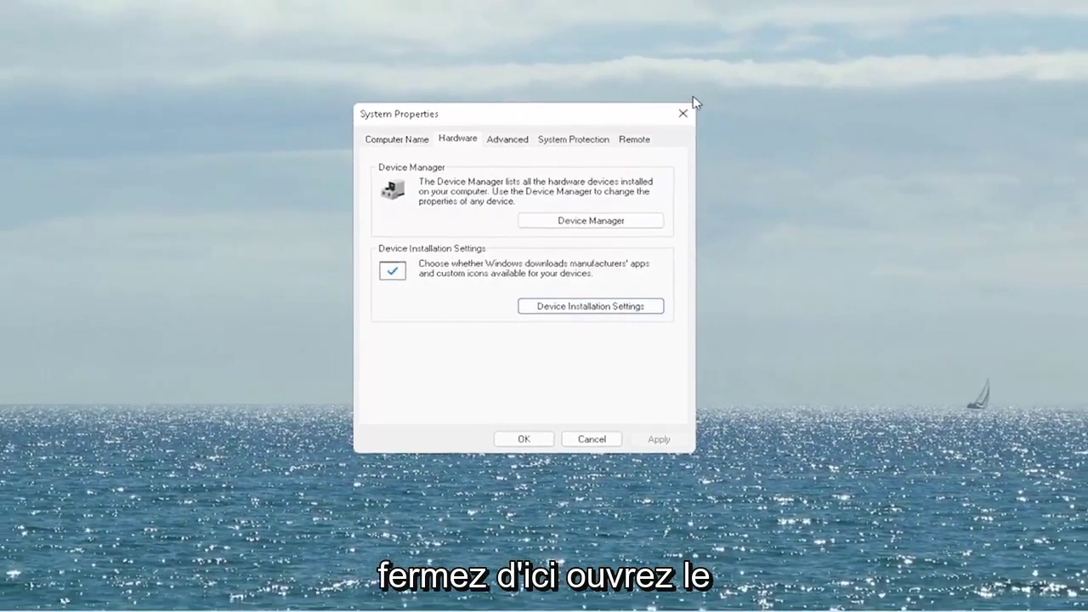
pyautogui.click(704, 83)
# - Open Device Manager, expand Sound, video and game controllers, and select High Definition Audio Device
pyautogui.click(462, 598)
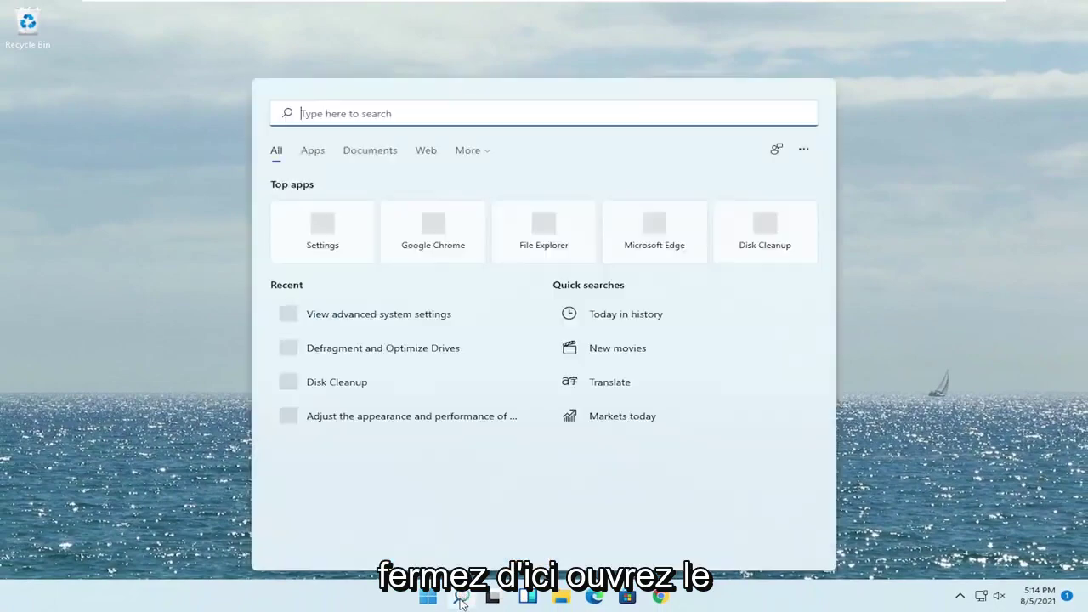
pyautogui.write('device manager')
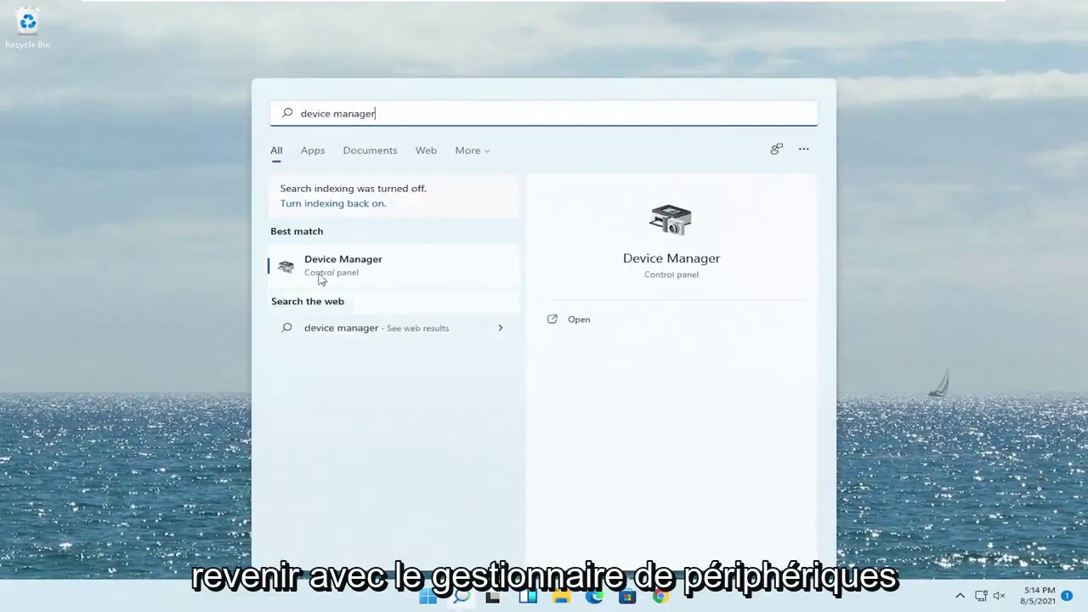
pyautogui.click(363, 269)
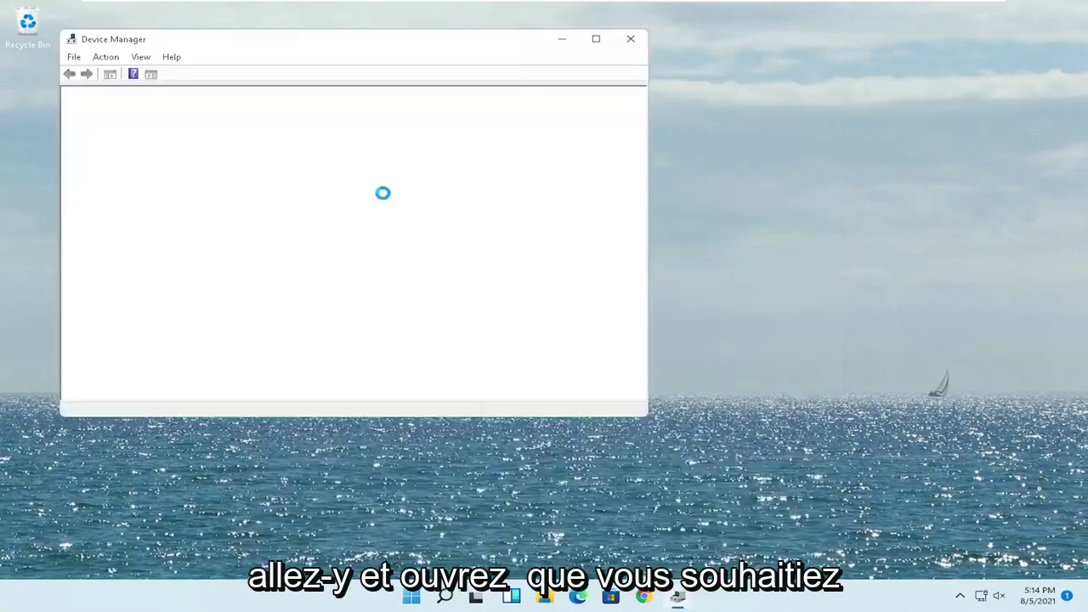
pyautogui.moveTo(388, 54); pyautogui.dragTo(517, 83)
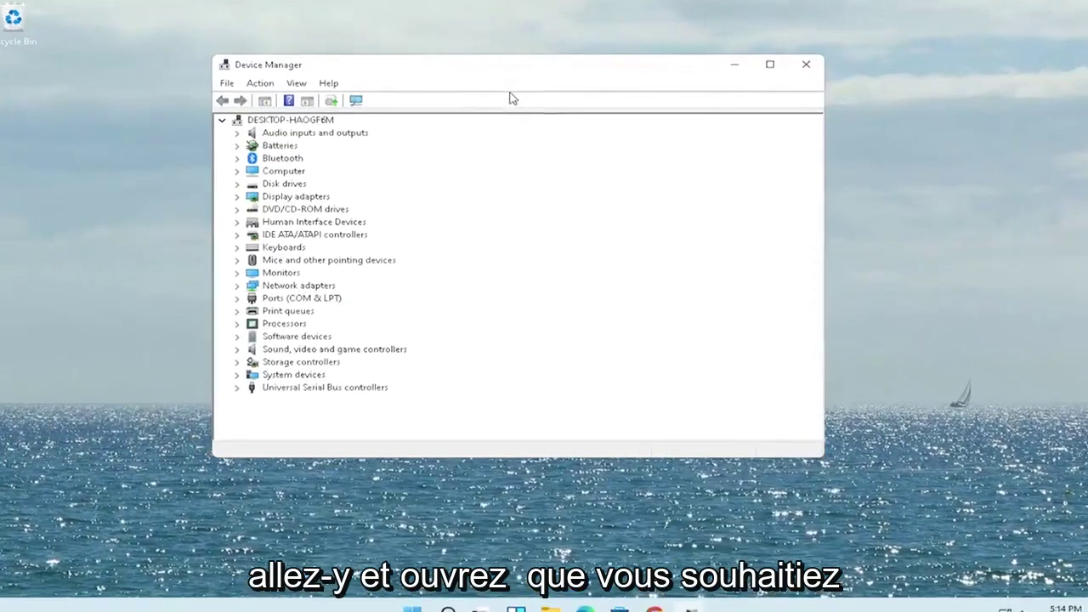
pyautogui.click(285, 389)
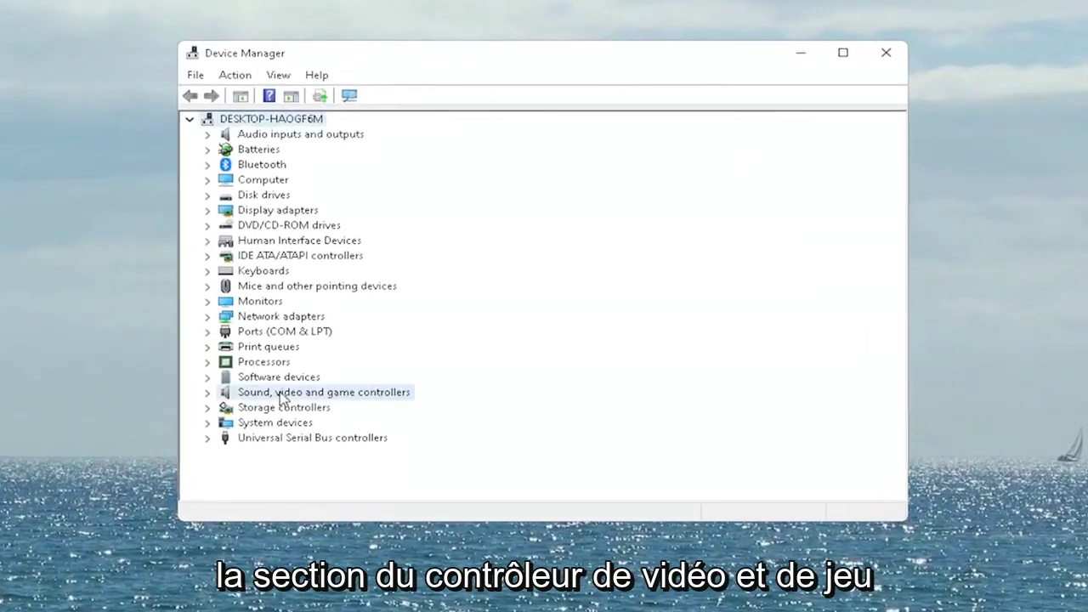
pyautogui.doubleClick(332, 396)
pyautogui.click(304, 411)
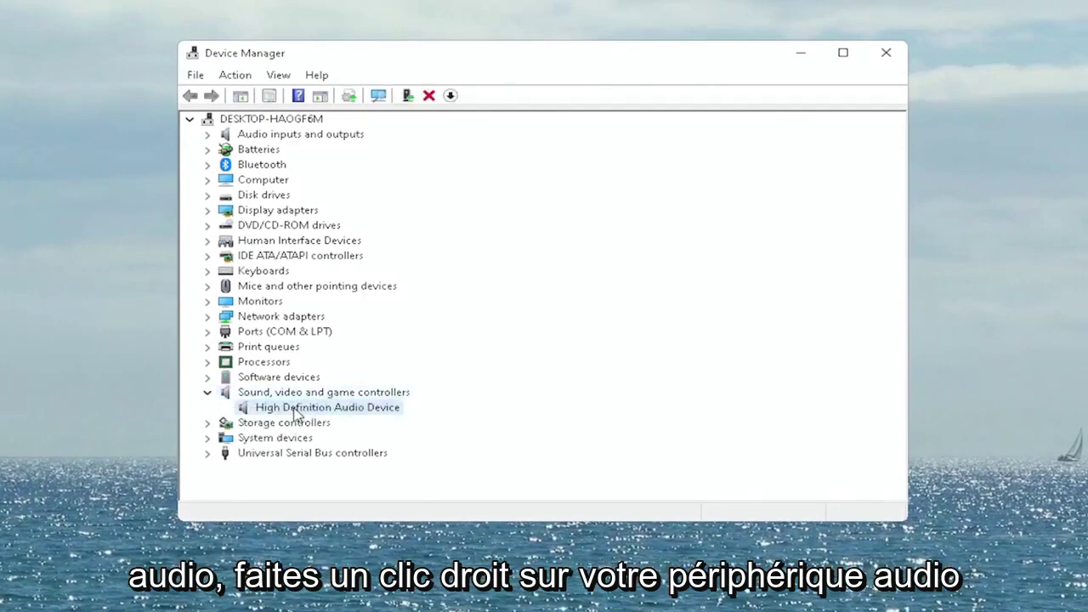
# - Start Update Driver from the Driver tab of High Definition Audio Device Properties
pyautogui.rightClick(331, 412)
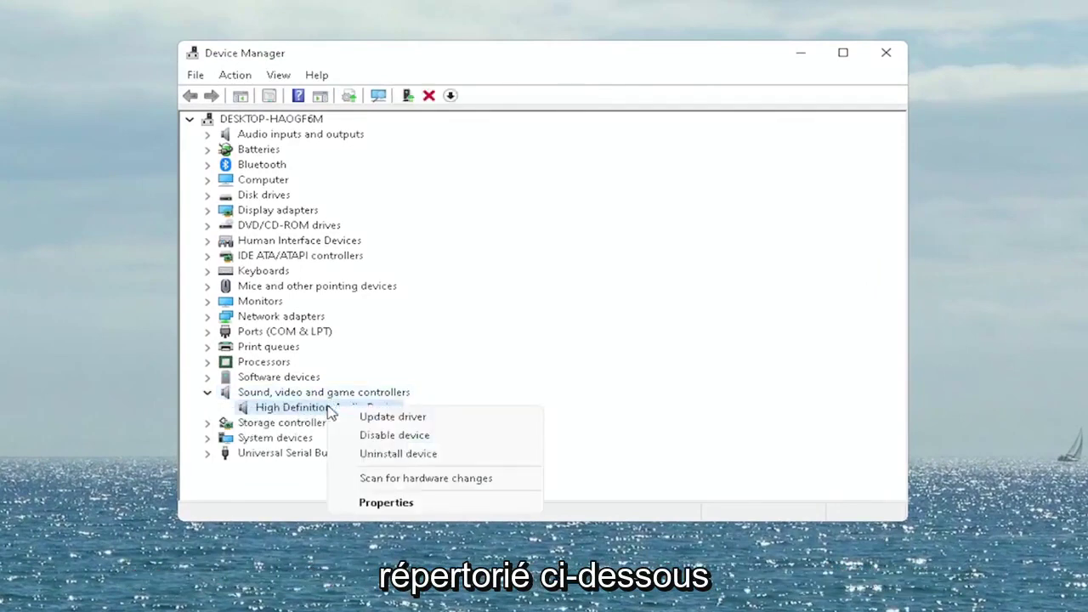
pyautogui.click(377, 504)
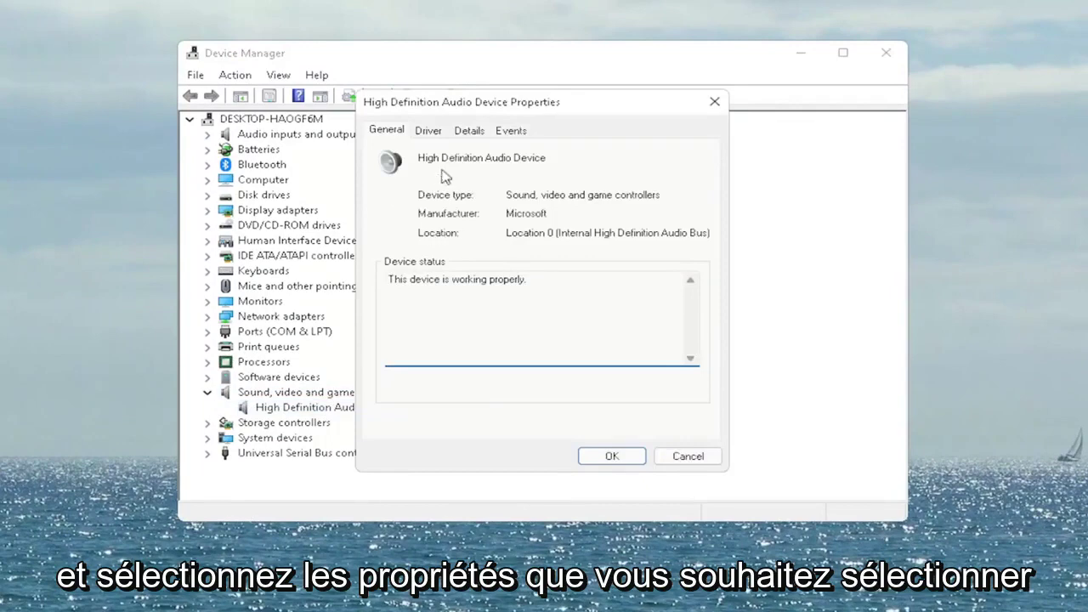
pyautogui.click(429, 132)
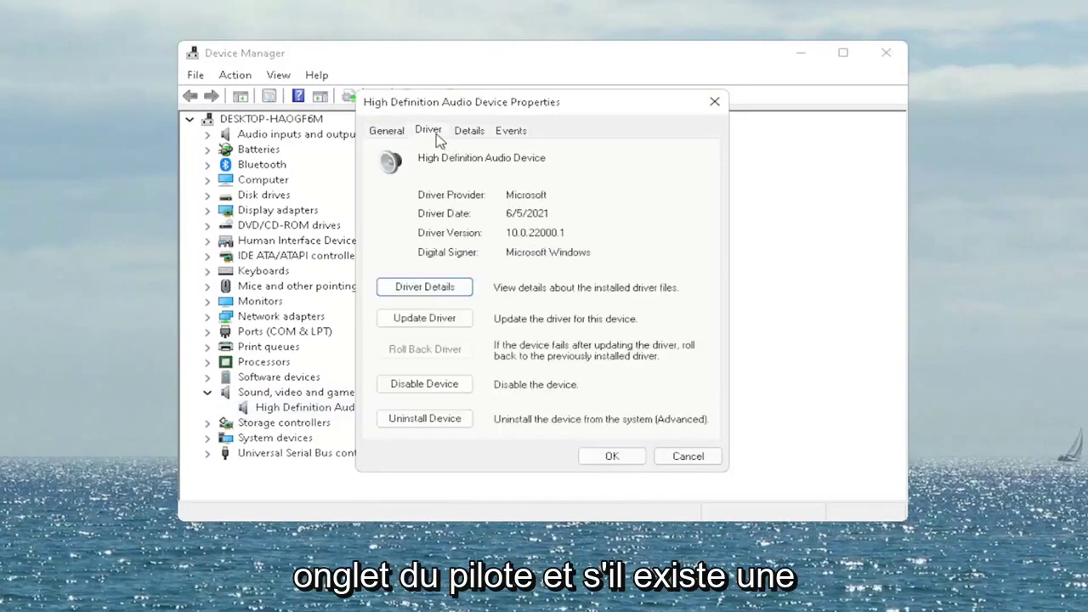
pyautogui.click(438, 320)
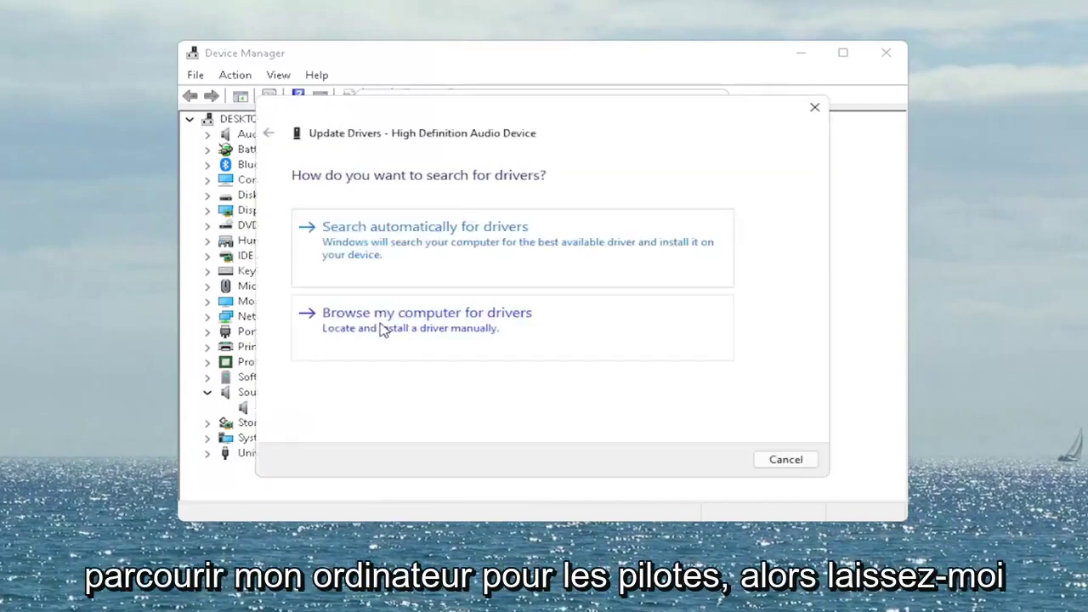
# - Reinstall High Definition Audio Device from the computer's driver list, accepting the unverified-driver warning
pyautogui.click(493, 321)
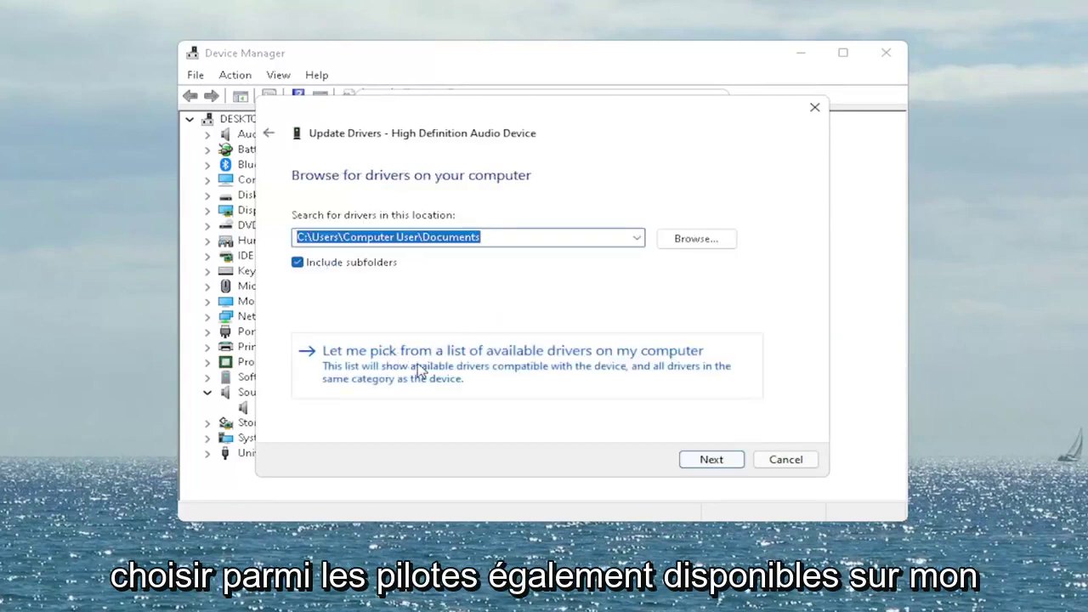
pyautogui.click(521, 381)
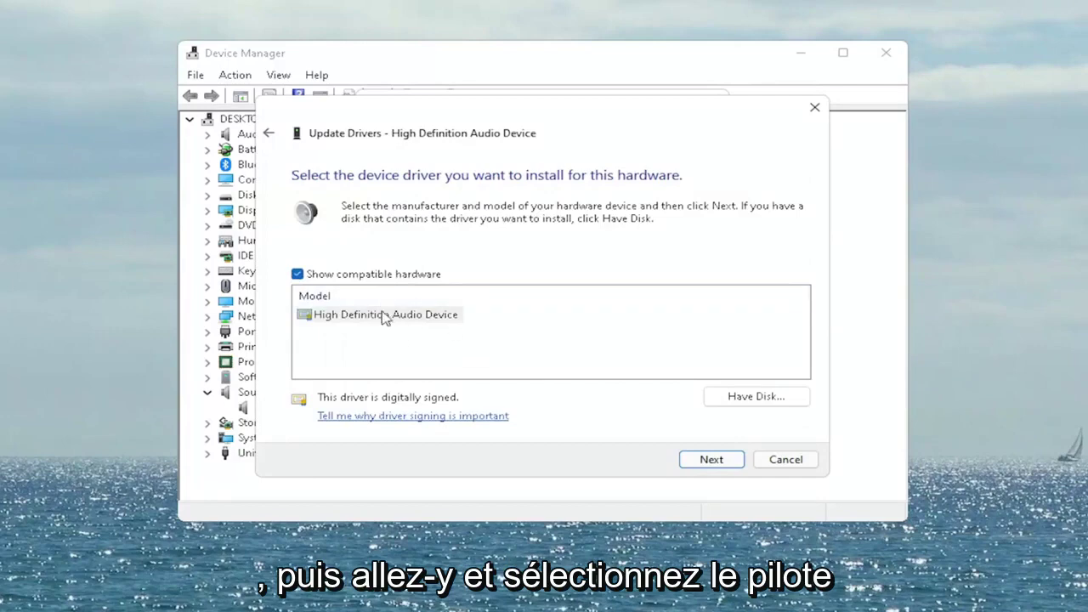
pyautogui.click(358, 316)
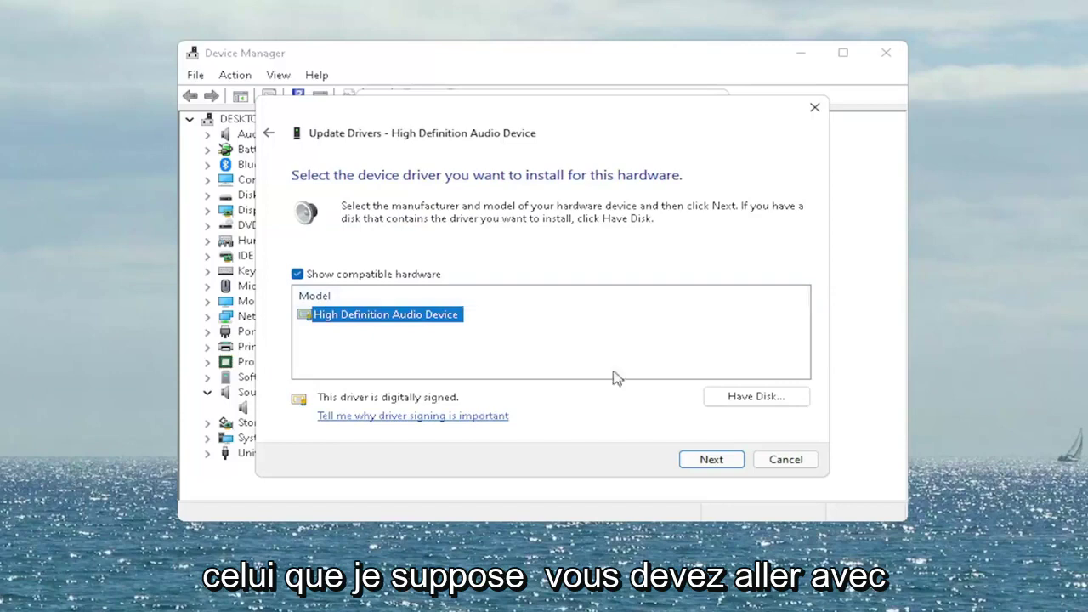
pyautogui.click(712, 464)
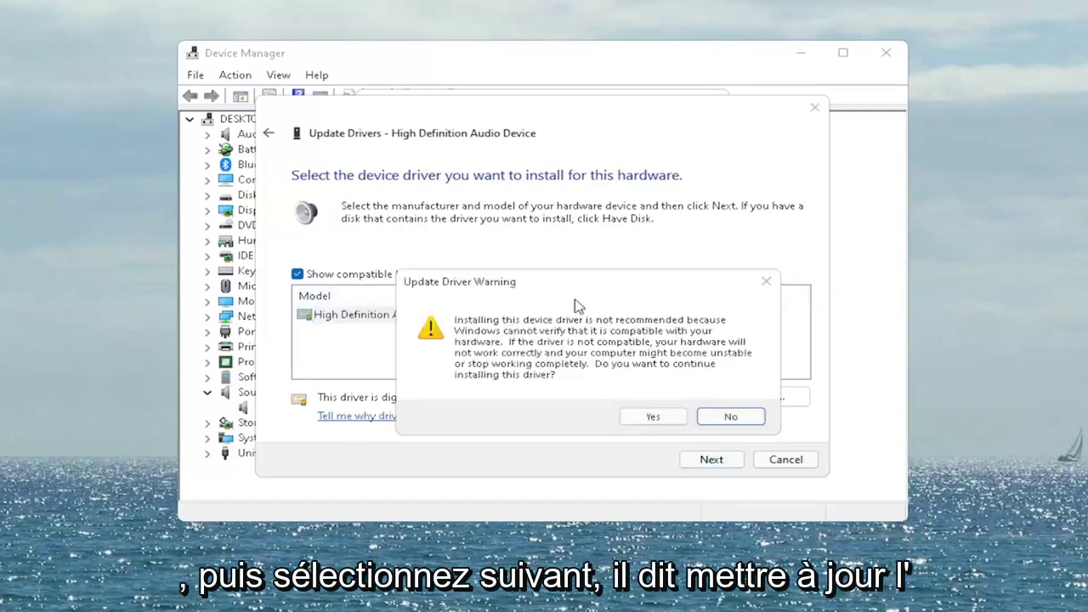
pyautogui.moveTo(563, 283); pyautogui.dragTo(497, 248)
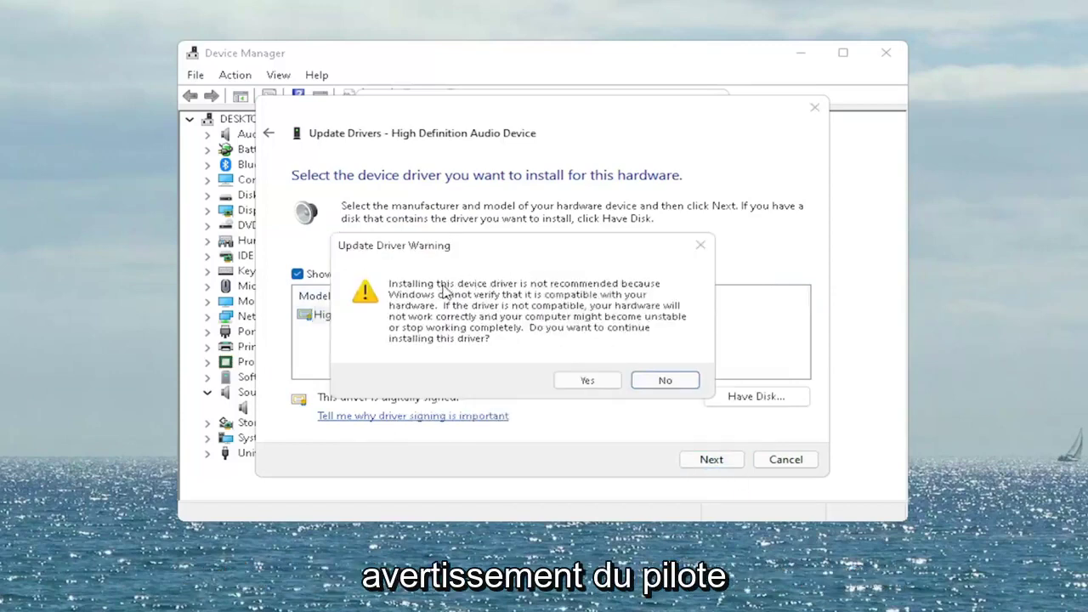
pyautogui.click(598, 381)
pyautogui.click(787, 459)
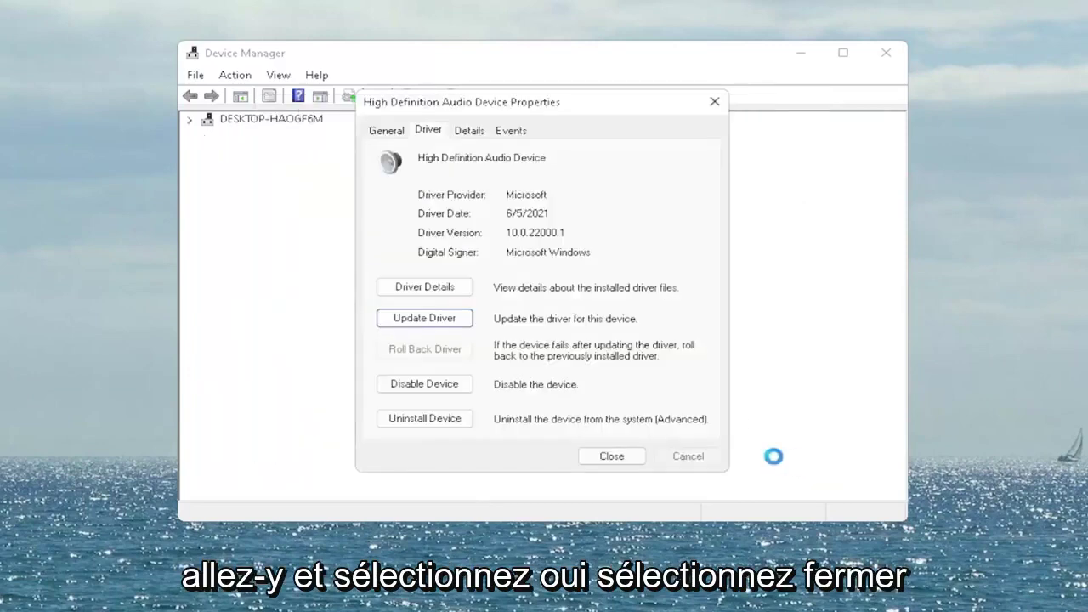
# - Close the audio device properties and accept the prompt to restart Windows
pyautogui.click(612, 456)
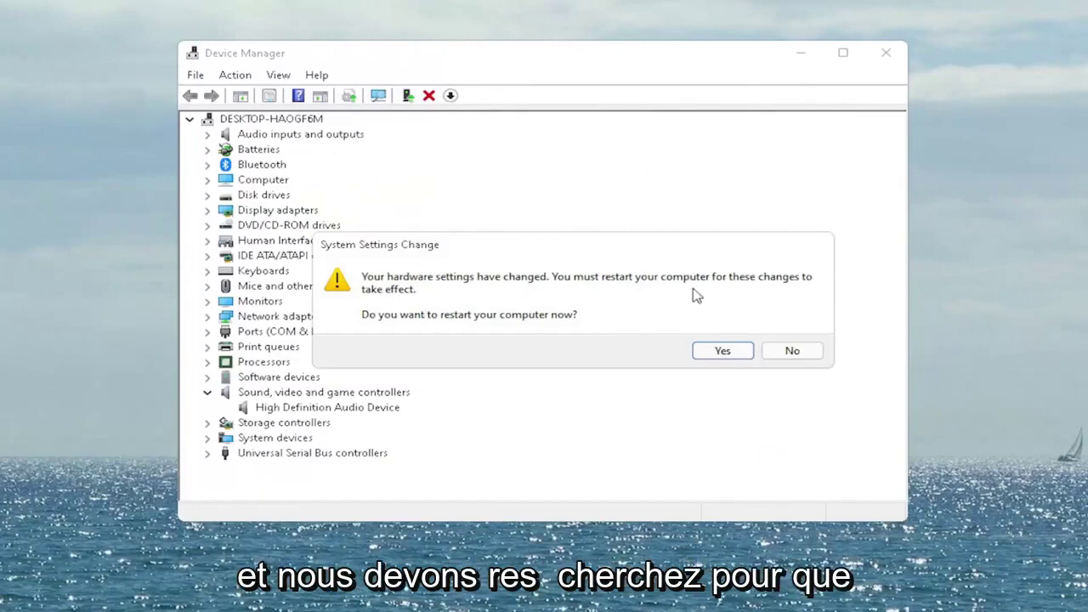
pyautogui.click(733, 350)
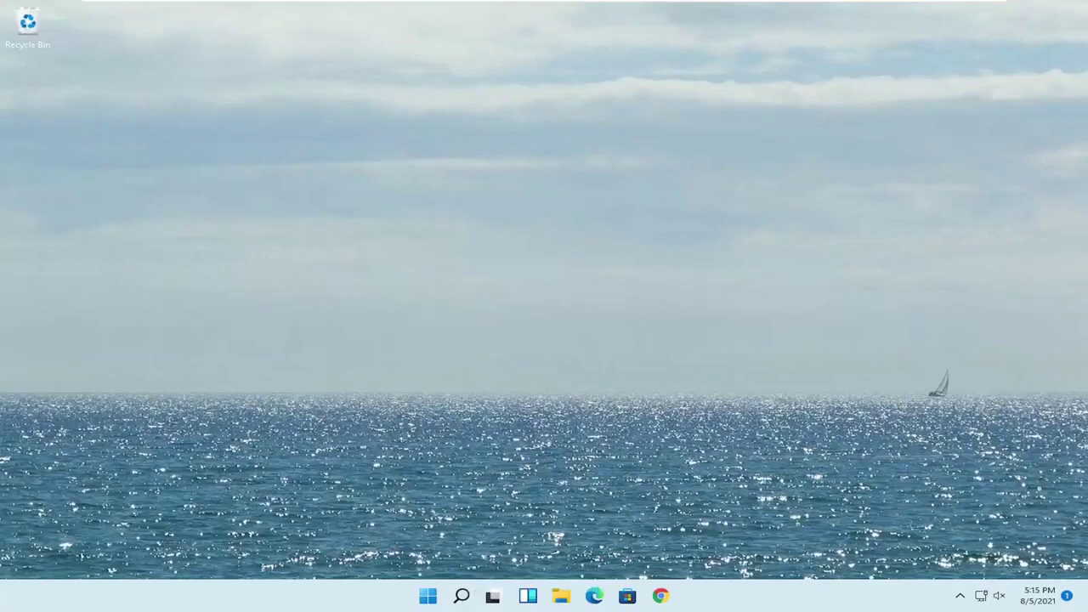
# - Open Settings on Bluetooth & devices from the tray's Bluetooth icon
pyautogui.click(962, 598)
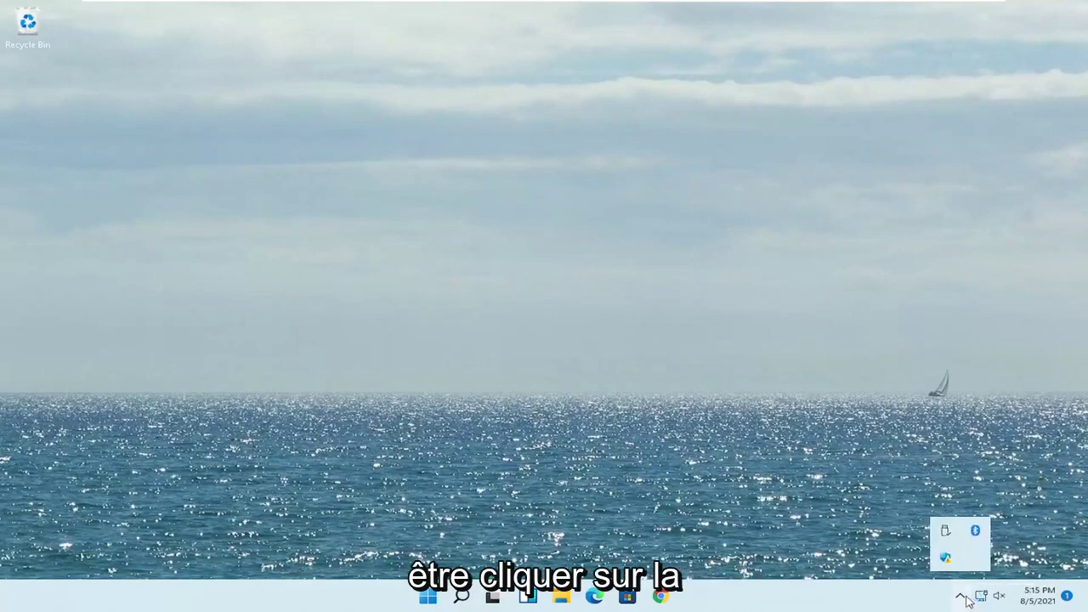
pyautogui.rightClick(972, 535)
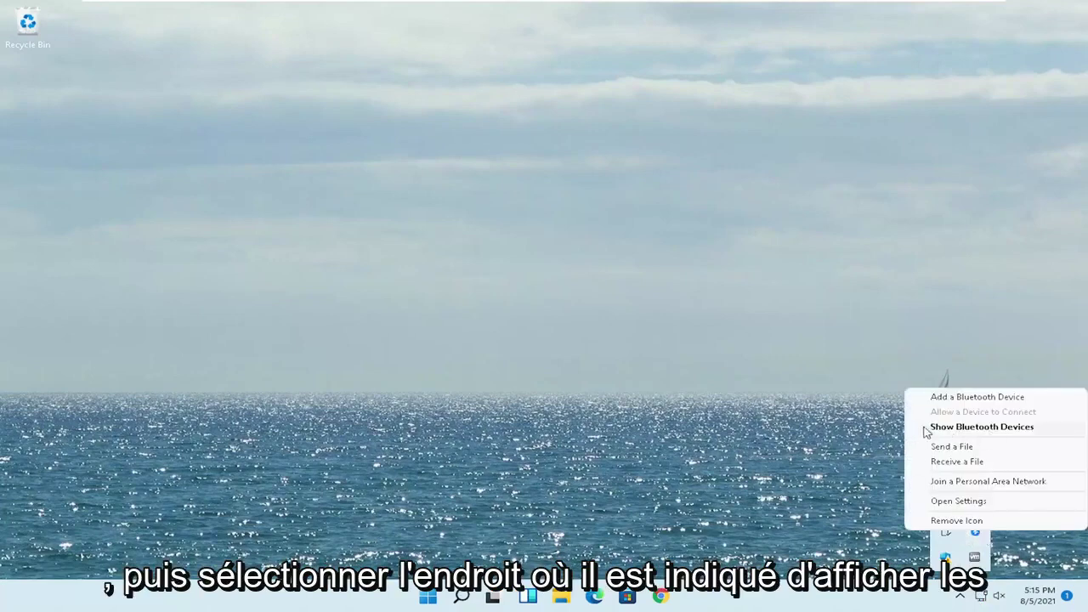
pyautogui.click(984, 428)
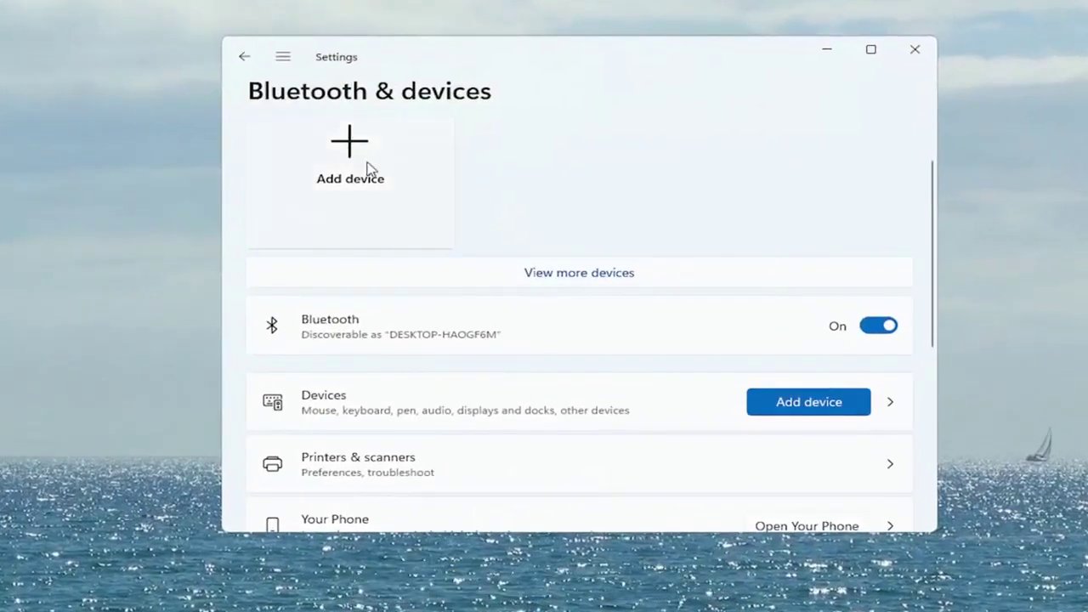
# - Start adding a Bluetooth device, then close the Add a device window
pyautogui.click(347, 153)
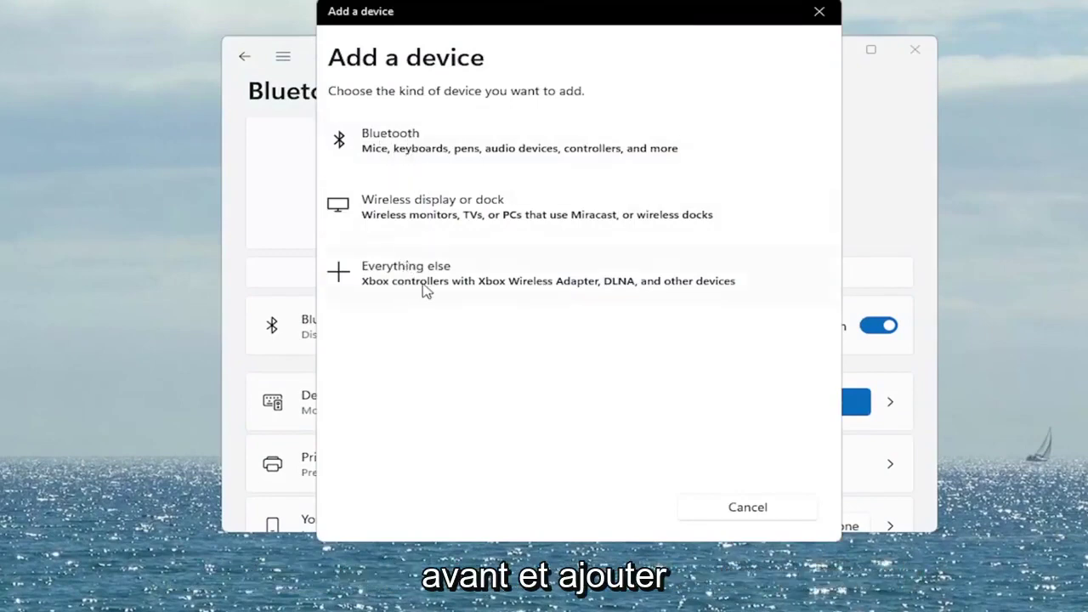
pyautogui.click(393, 152)
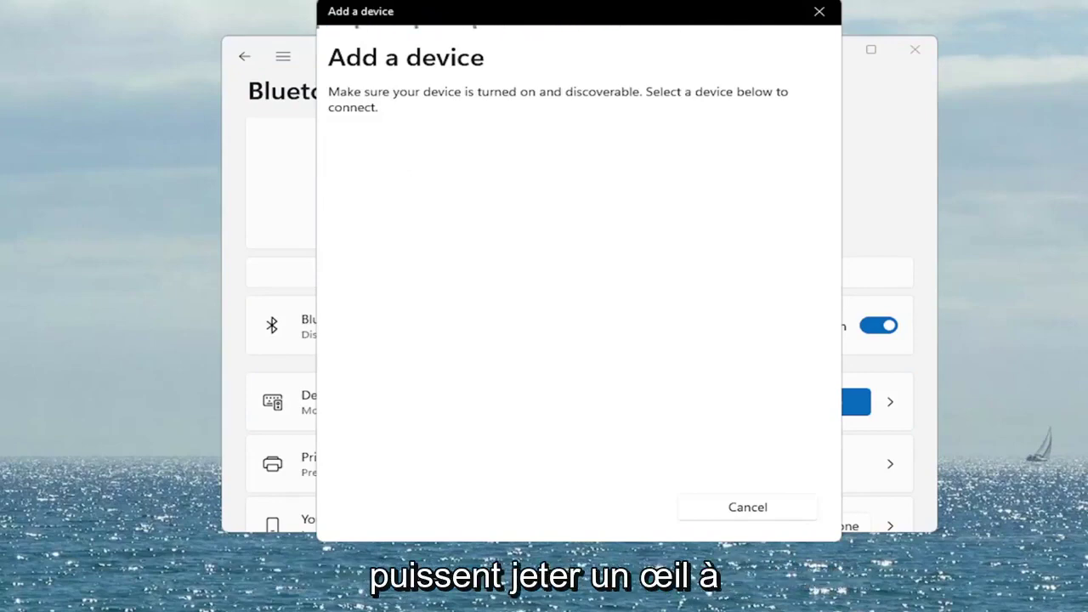
pyautogui.click(819, 11)
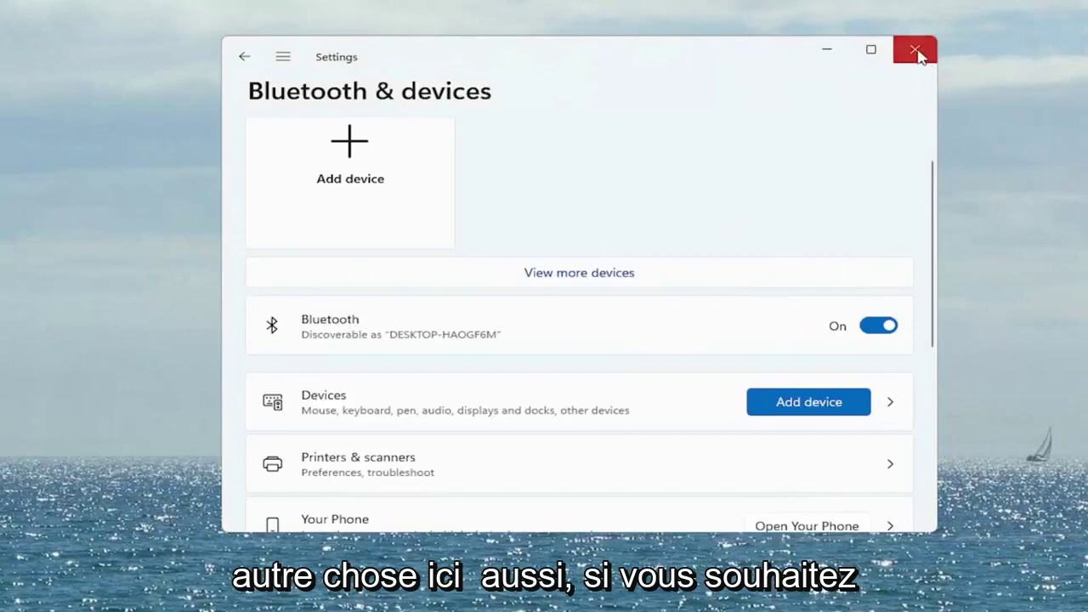
# - Close Settings, reopen it through search, and go to System › Sound
pyautogui.click(913, 50)
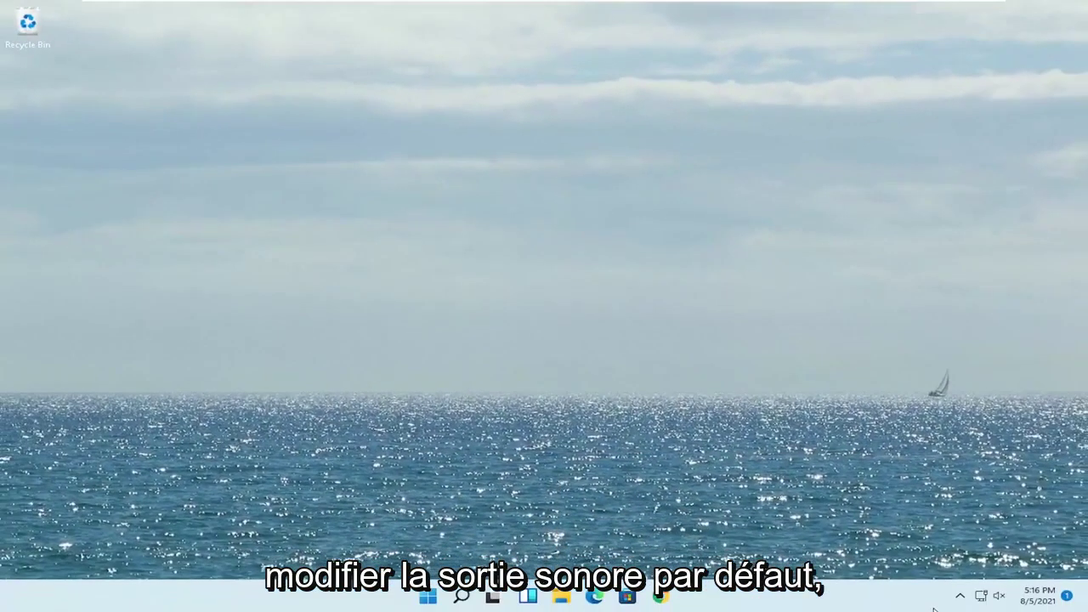
pyautogui.click(461, 597)
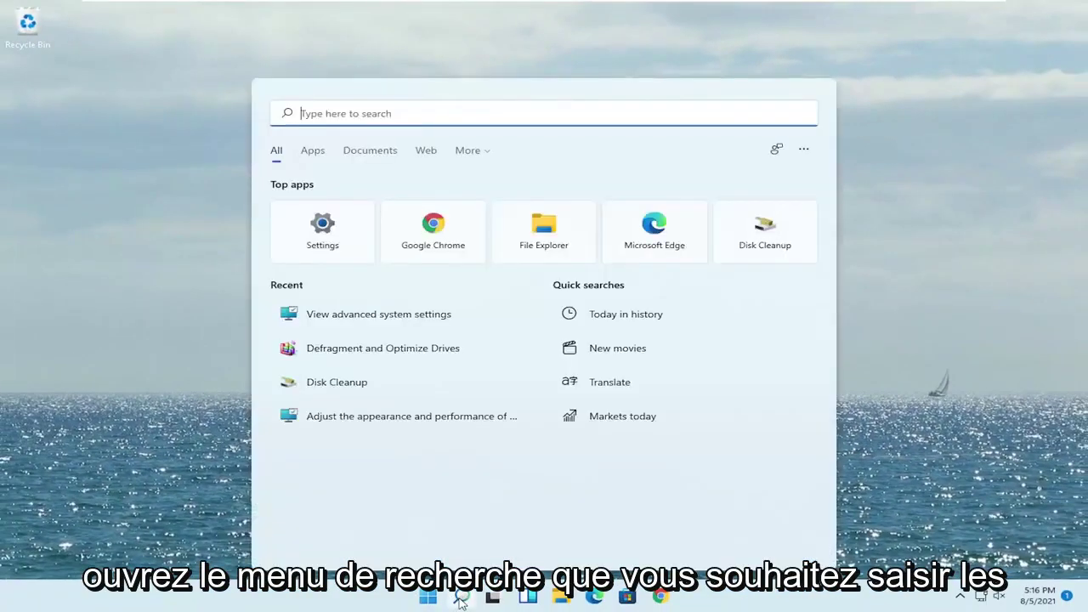
pyautogui.write('settings')
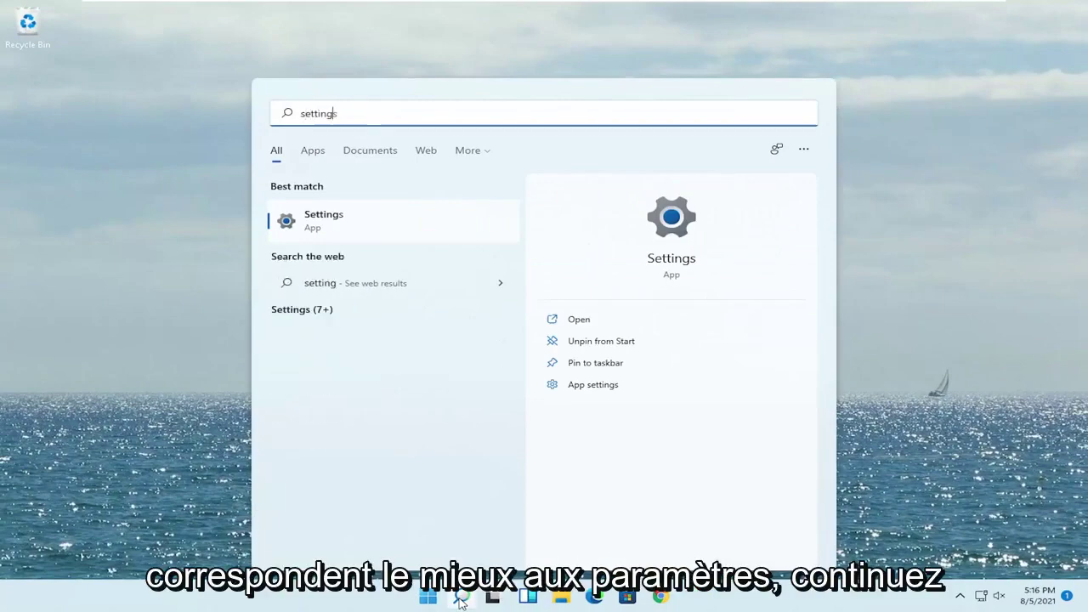
pyautogui.click(330, 225)
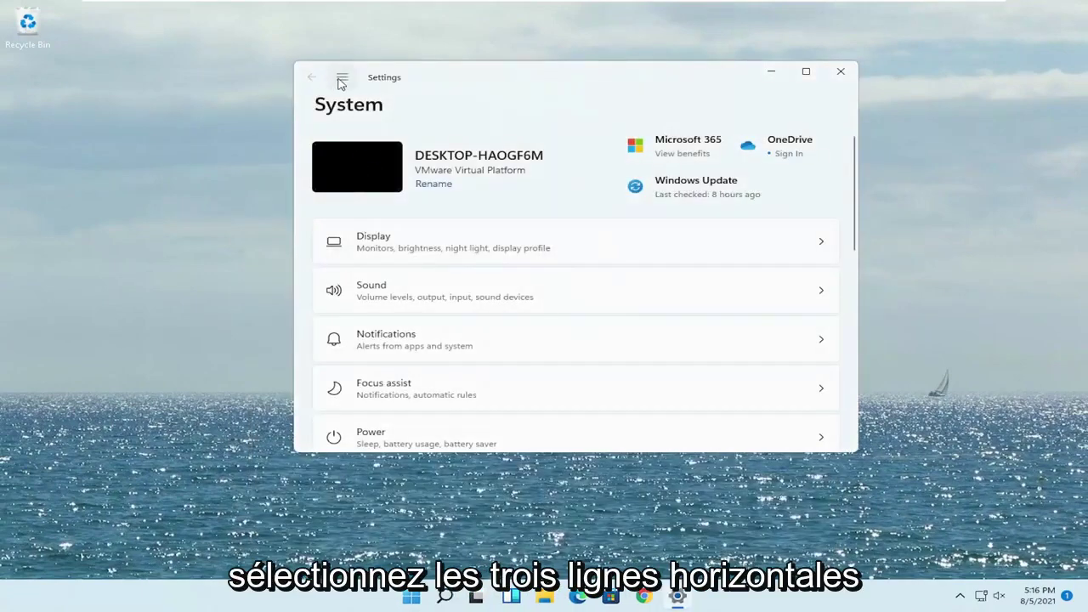
pyautogui.click(342, 79)
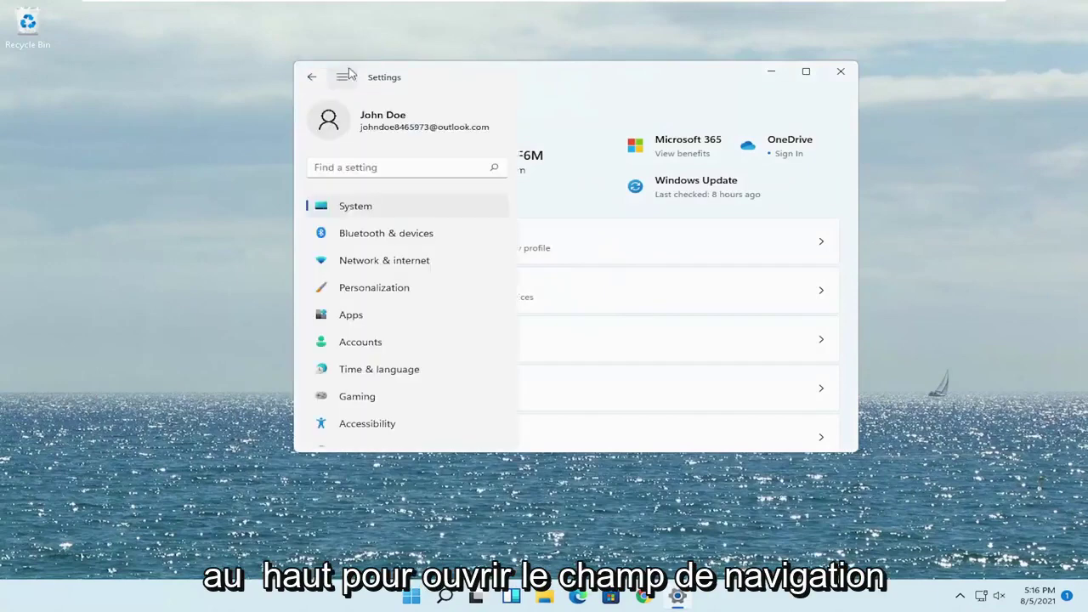
pyautogui.click(332, 211)
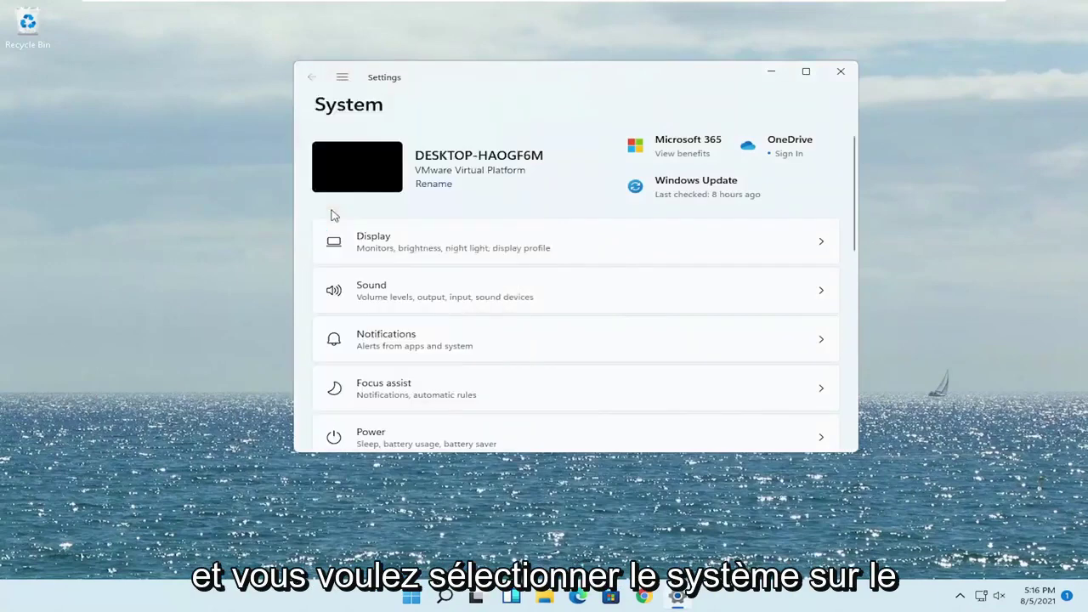
pyautogui.click(416, 297)
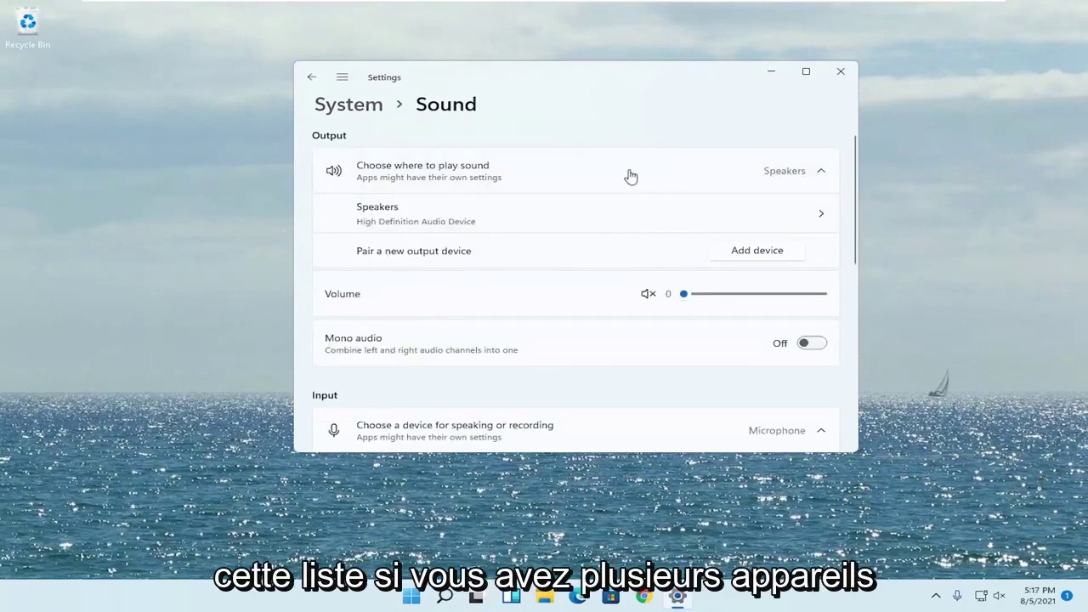
# - Switch Speakers audio to Don't allow then Allow, set volume to 0, and return to Sound
pyautogui.click(412, 216)
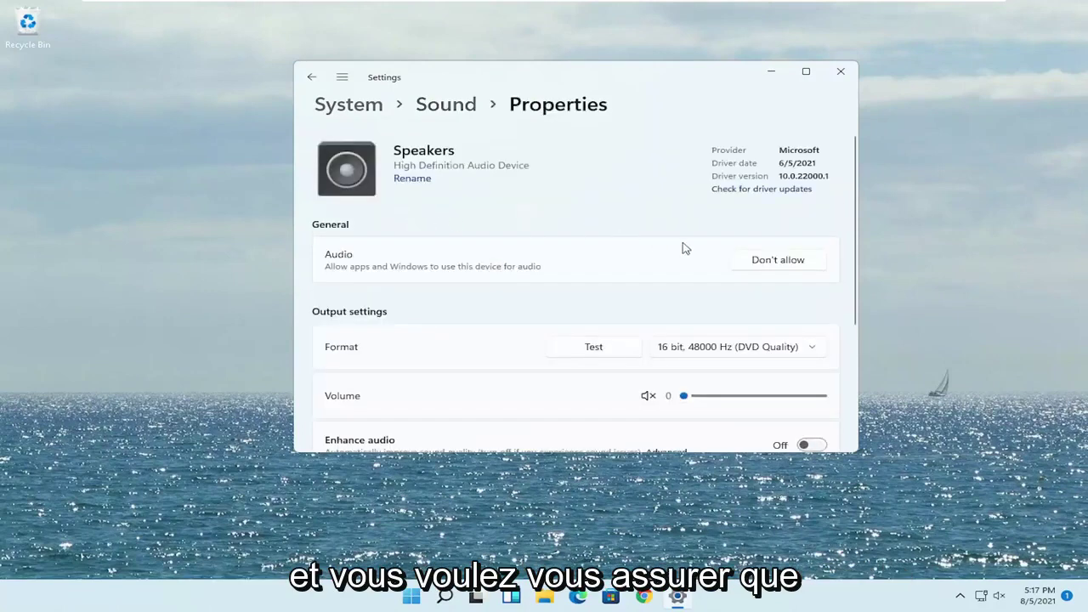
pyautogui.click(779, 262)
pyautogui.click(664, 223)
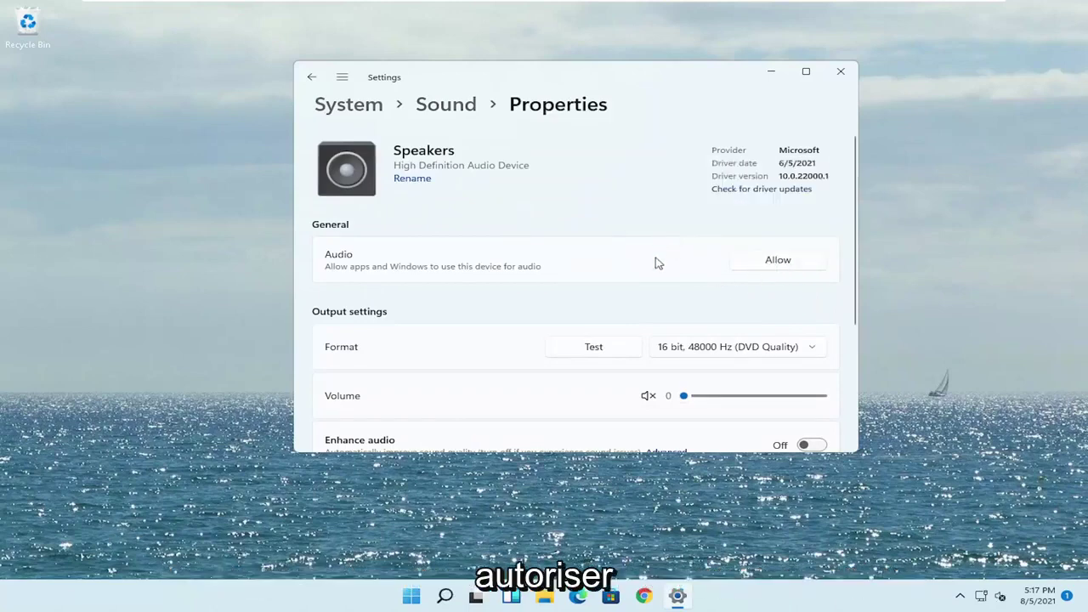
pyautogui.click(772, 267)
pyautogui.scroll(-1, 734, 286)
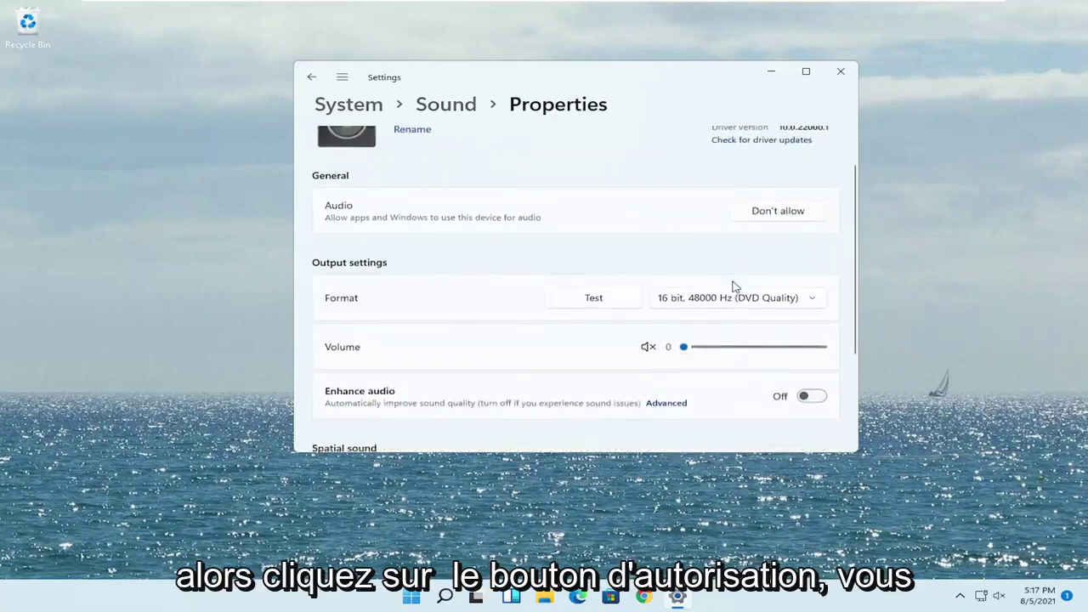
pyautogui.scroll(-1, 734, 286)
pyautogui.moveTo(701, 305); pyautogui.dragTo(626, 301)
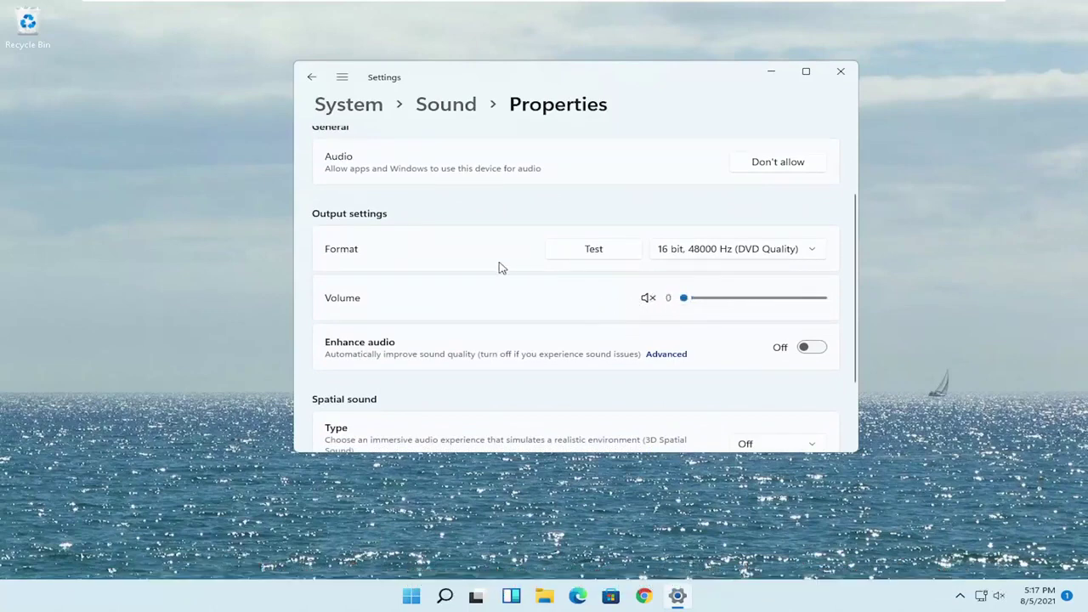
pyautogui.scroll(2, 500, 268)
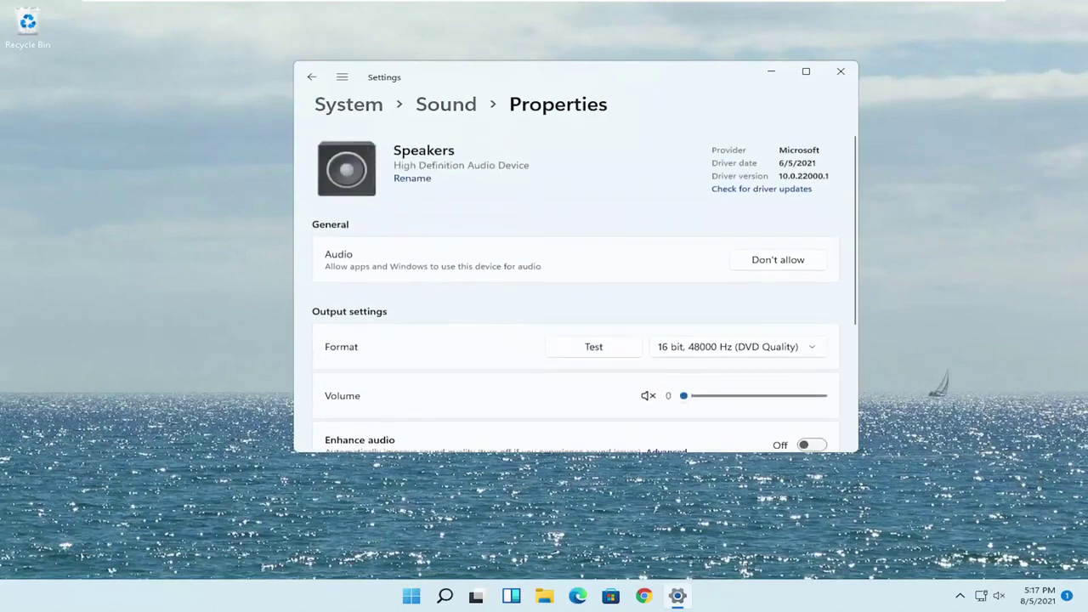
pyautogui.click(311, 76)
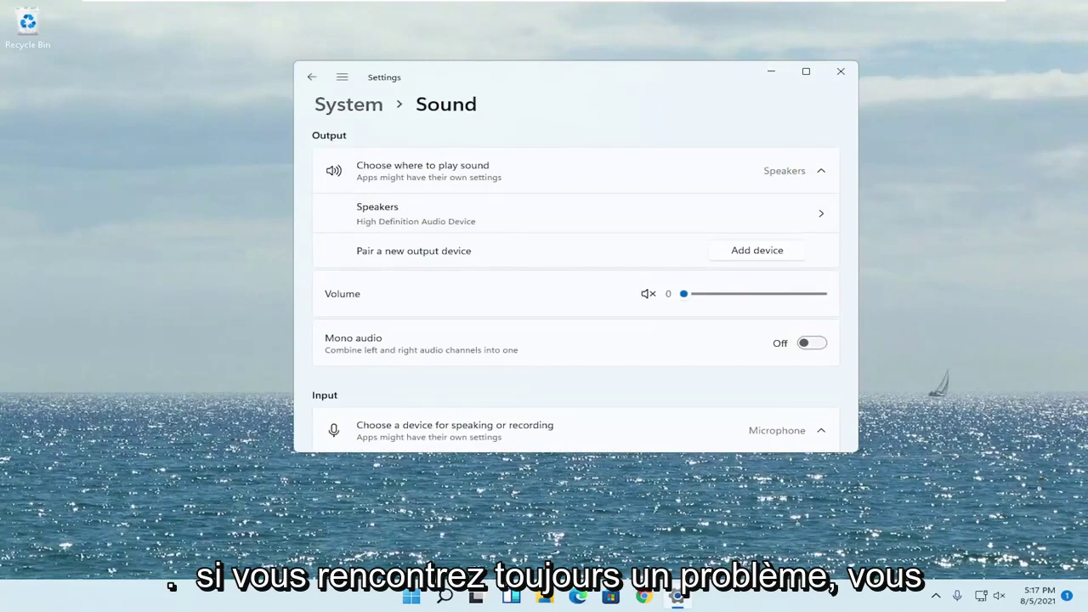
# - Close Settings, search 'troubleshoot', and go to Troubleshoot › Other troubleshooters to find Playing Audio
pyautogui.click(841, 71)
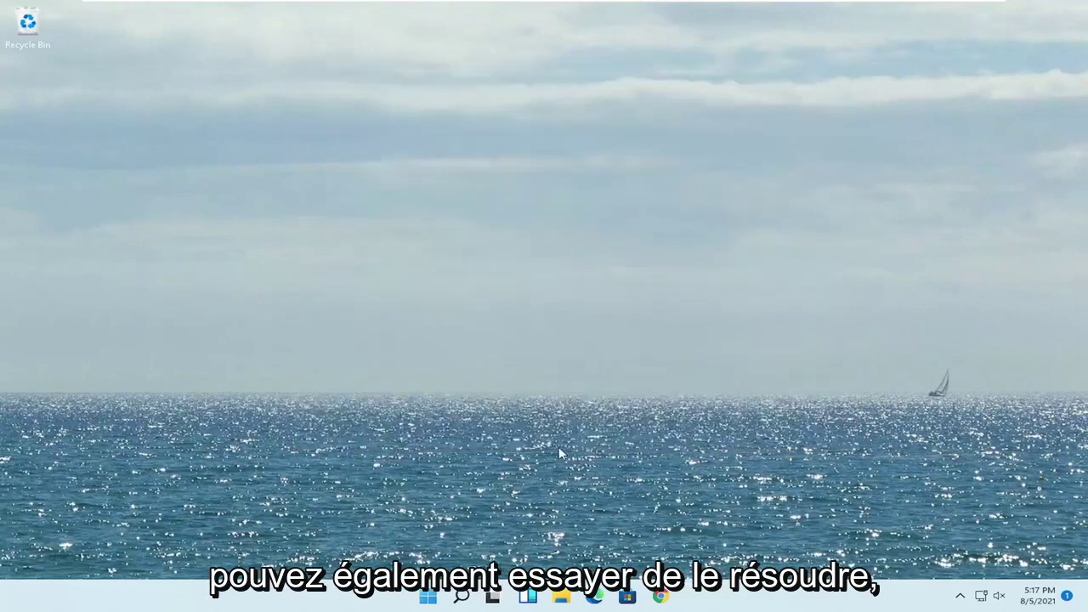
pyautogui.write('troubleshoot')
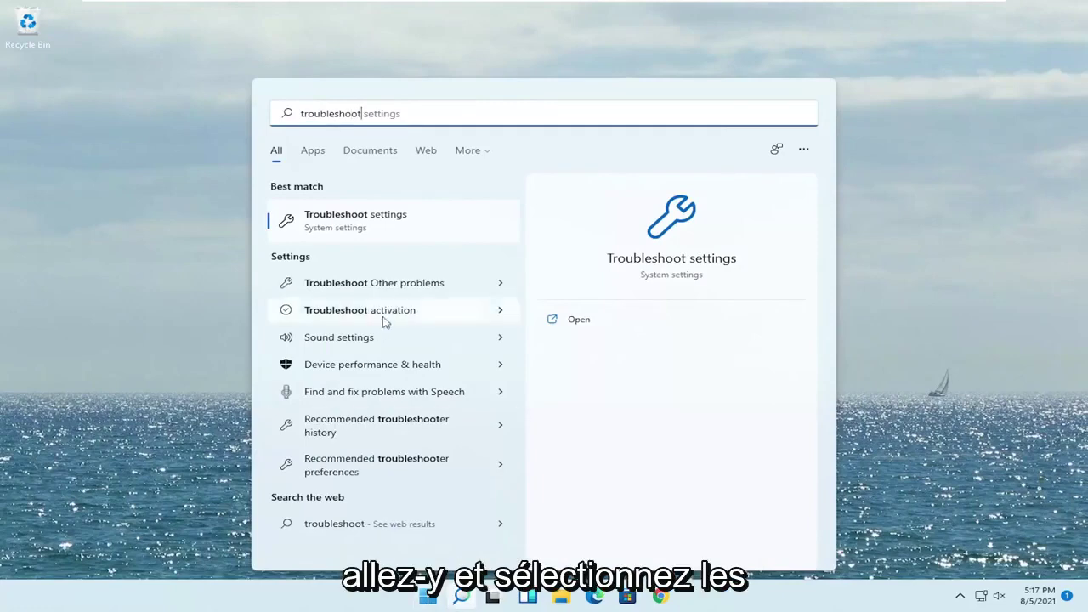
pyautogui.click(398, 230)
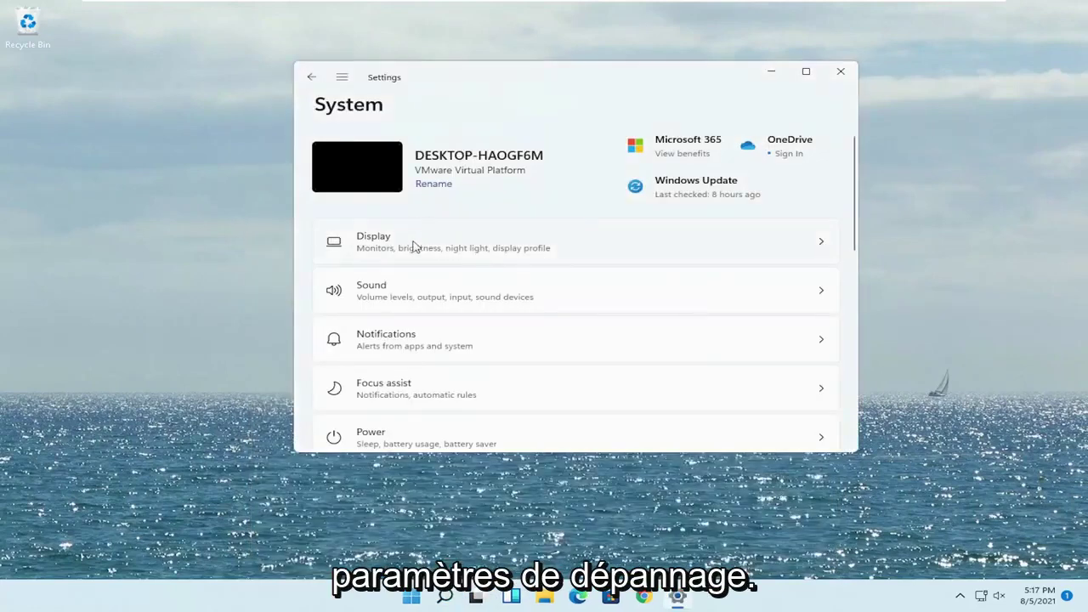
pyautogui.scroll(-5, 507, 357)
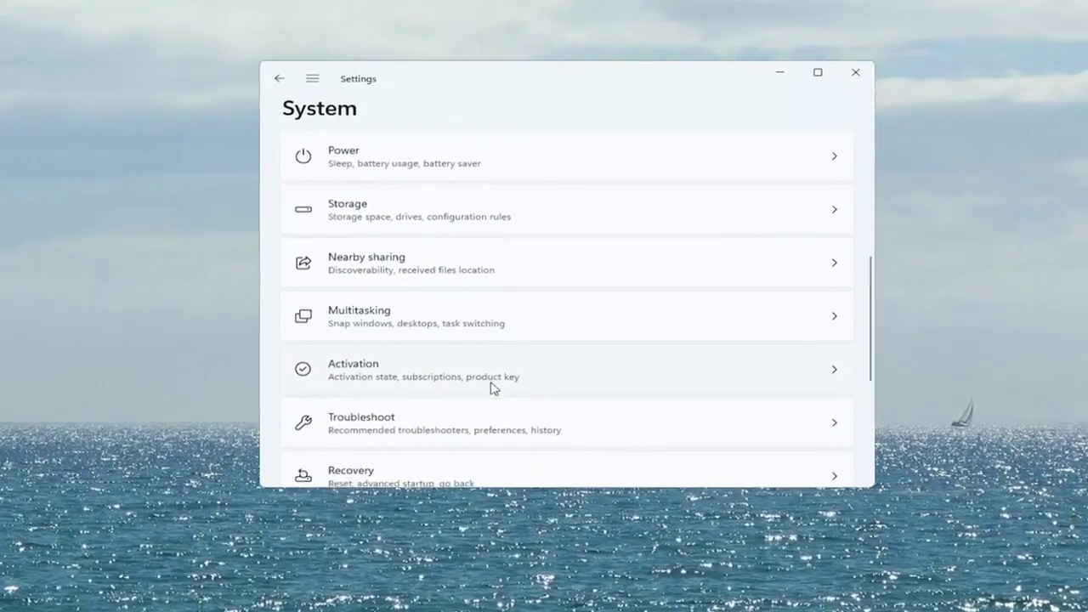
pyautogui.click(437, 423)
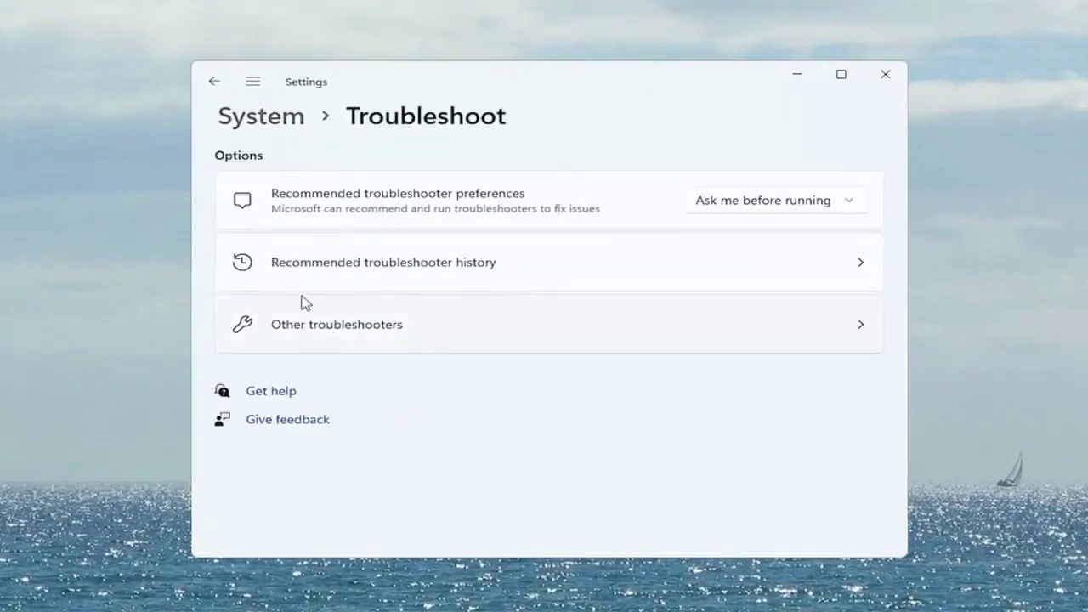
pyautogui.click(378, 343)
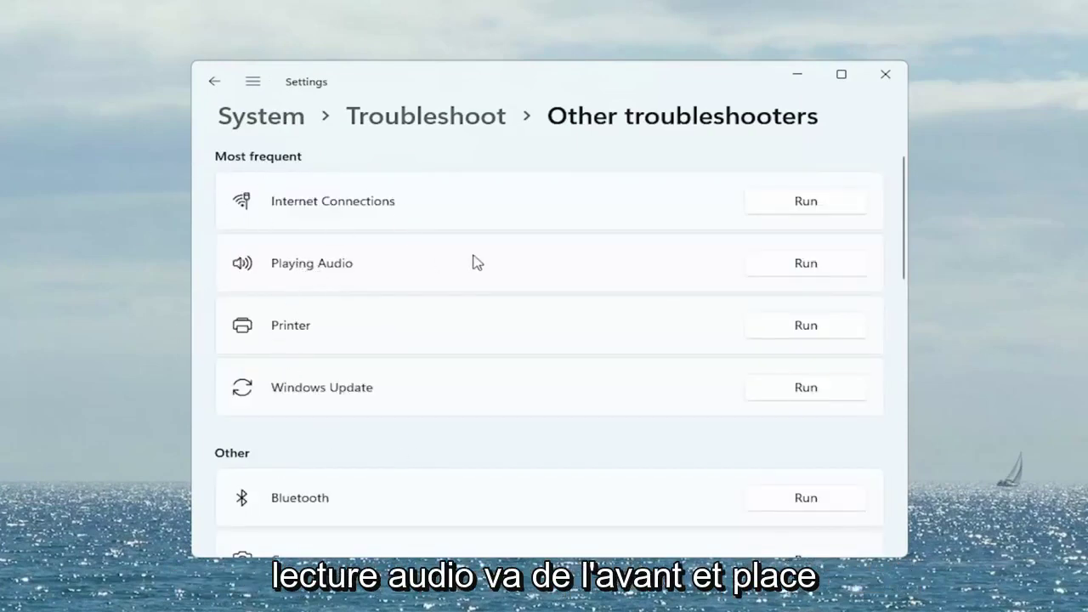
# - Run the Playing Audio troubleshooter, declining Audio Enhancements, finish it, and close Settings
pyautogui.click(810, 266)
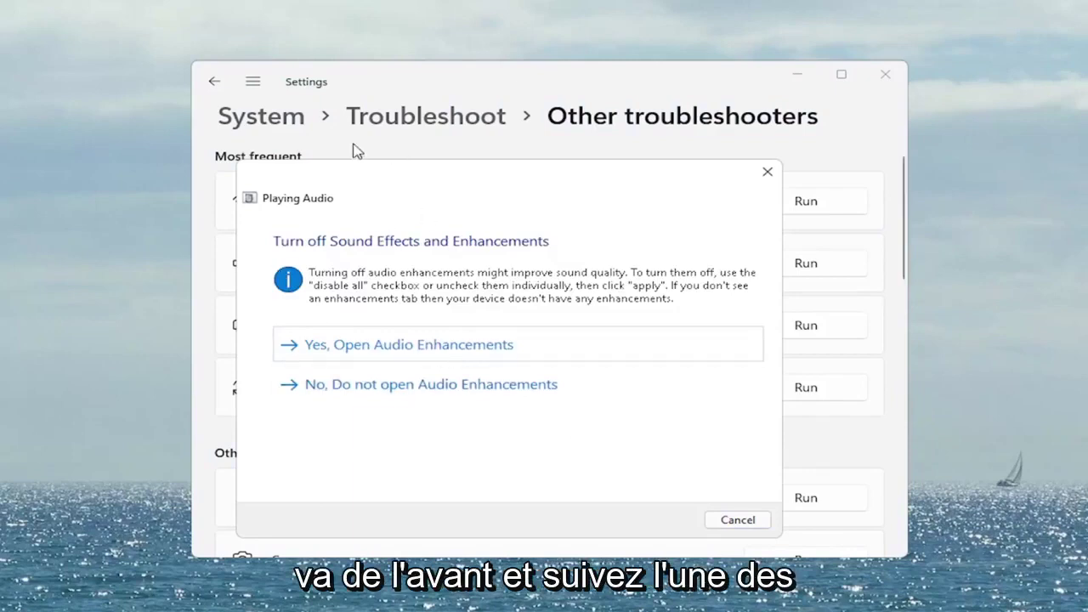
pyautogui.click(385, 394)
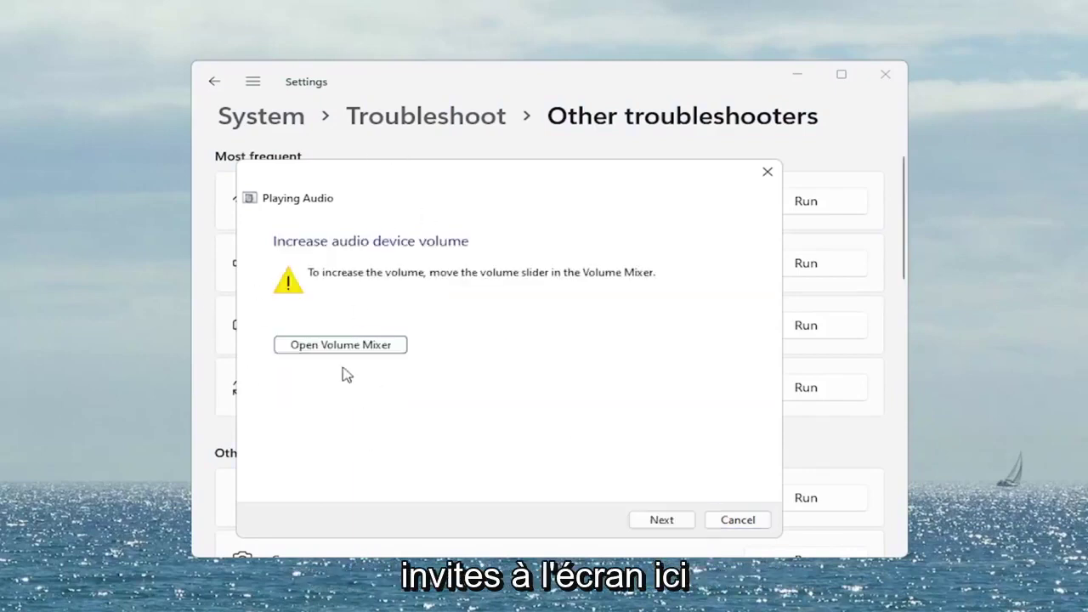
pyautogui.click(655, 521)
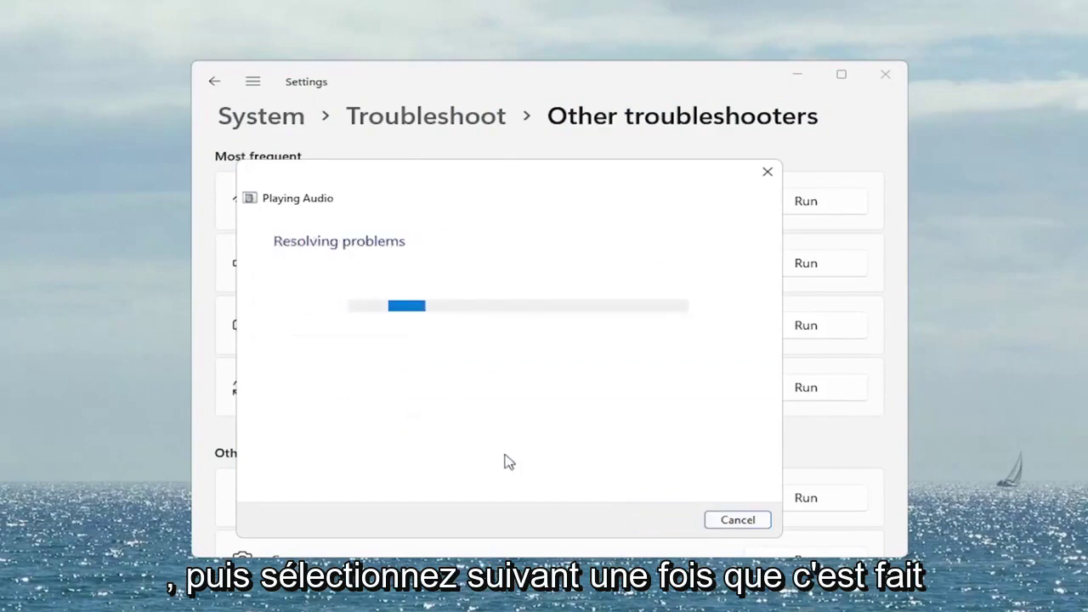
pyautogui.click(738, 522)
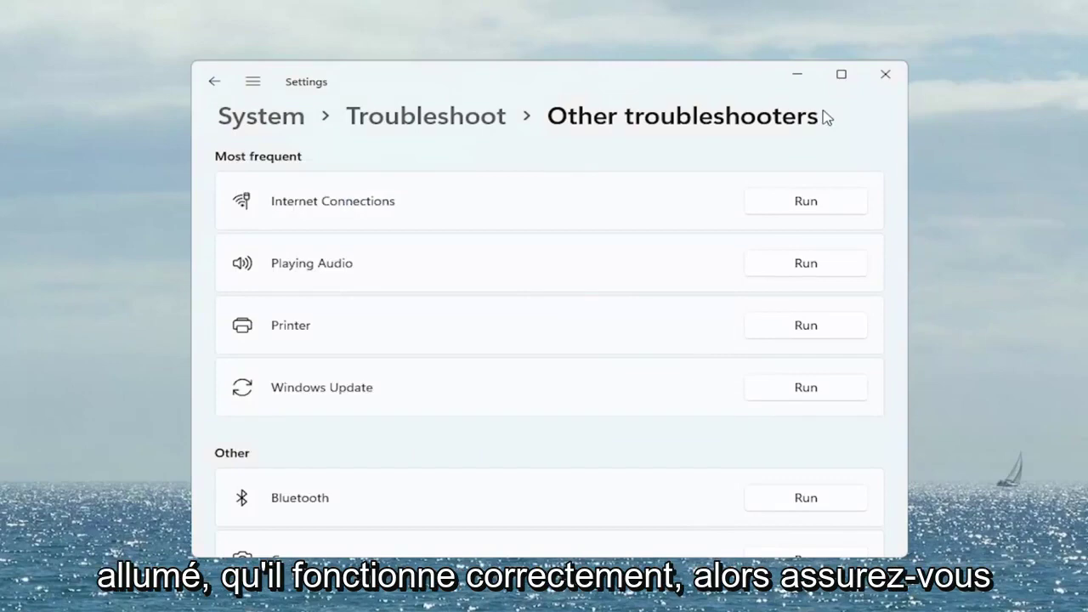
pyautogui.click(887, 76)
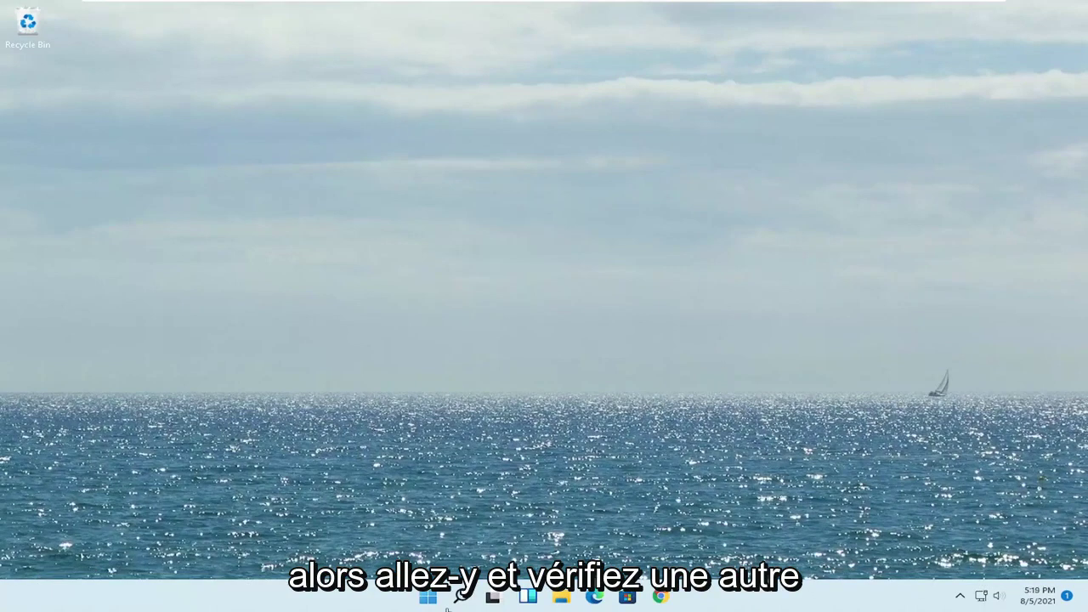
# - Search Windows for 'update' and open the Check for updates result
pyautogui.click(460, 600)
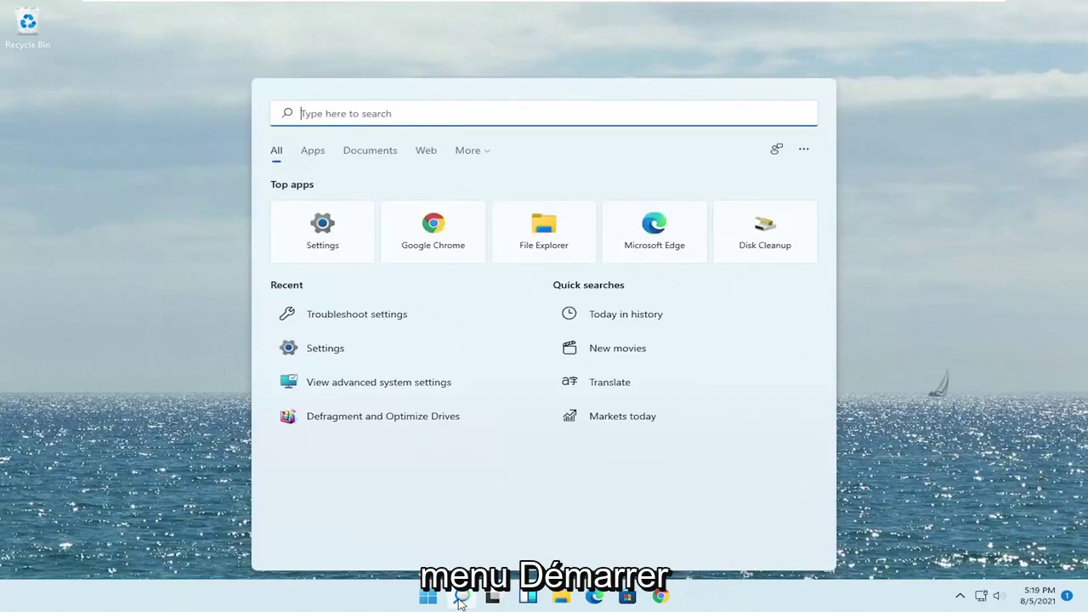
pyautogui.write('update')
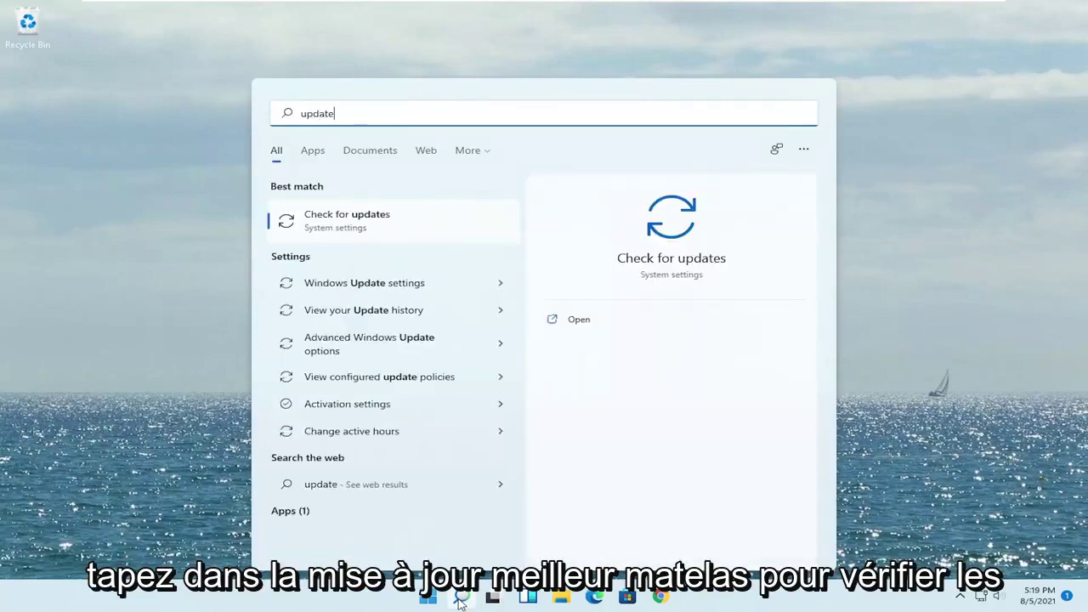
pyautogui.click(363, 228)
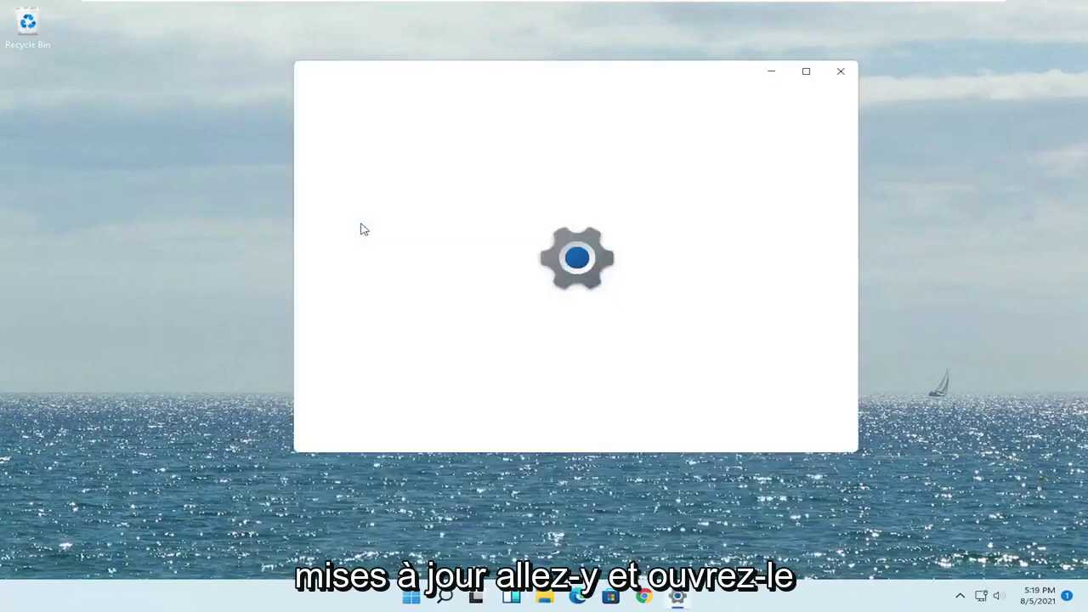